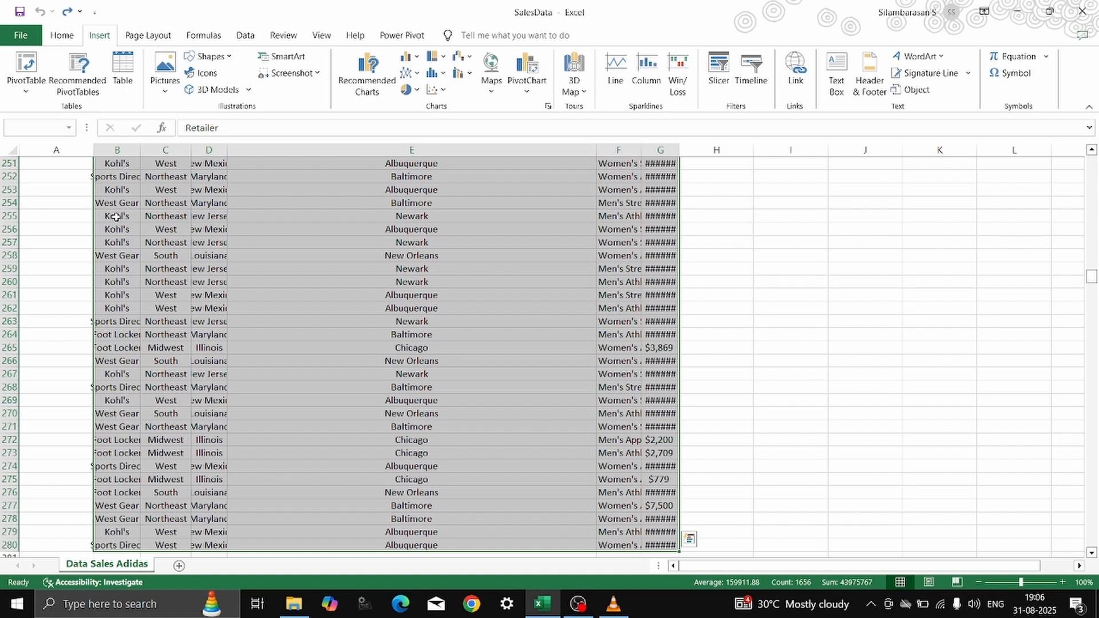
AutoFit the column widths of the selected Adidas sales table.
{"action": "key", "text": "alt"}
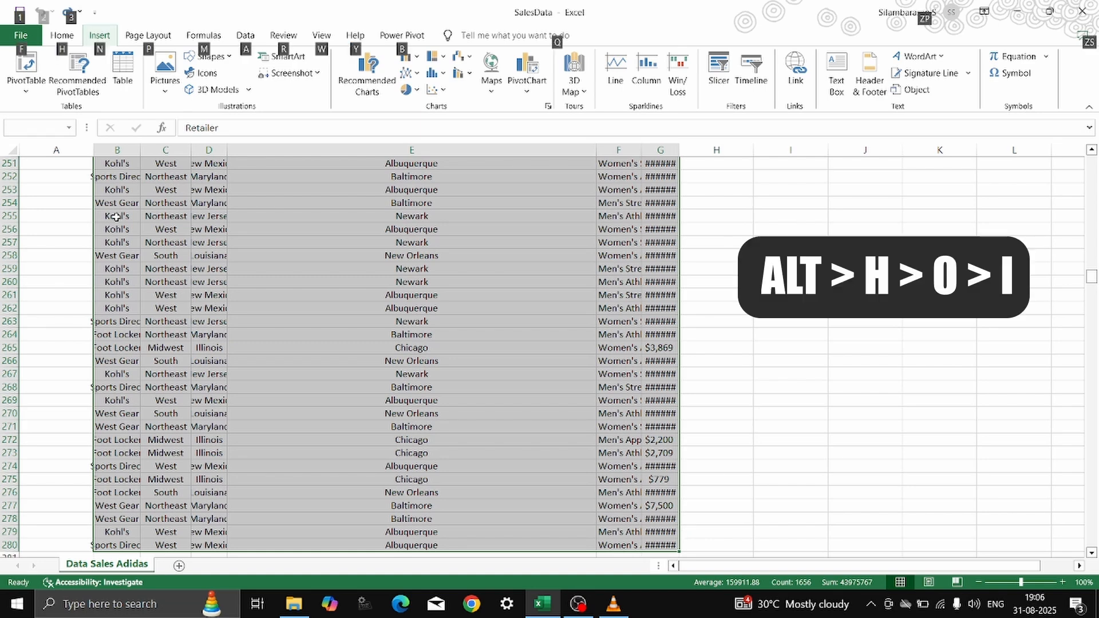
{"action": "key", "text": "h"}
{"action": "key", "text": "o"}
{"action": "key", "text": "i"}
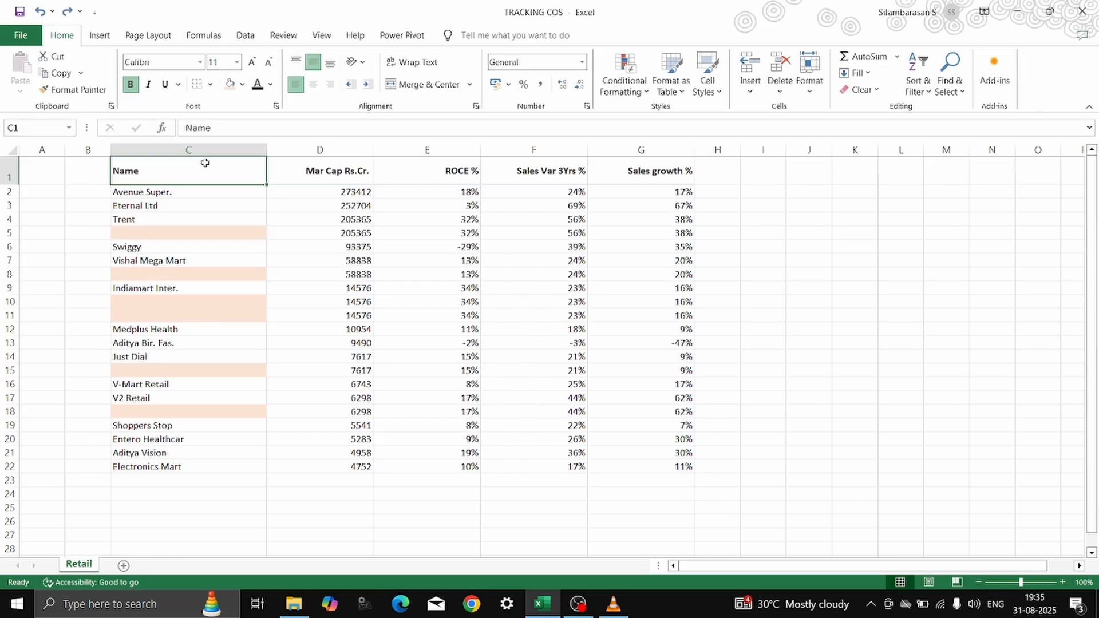
Examine the blank cells in the Name column and the rows that contain them, such as 5, 8, 10 and 11.
{"action": "left_click", "coordinate": [205, 233]}
{"action": "left_click", "coordinate": [182, 273]}
{"action": "left_click", "coordinate": [179, 301]}
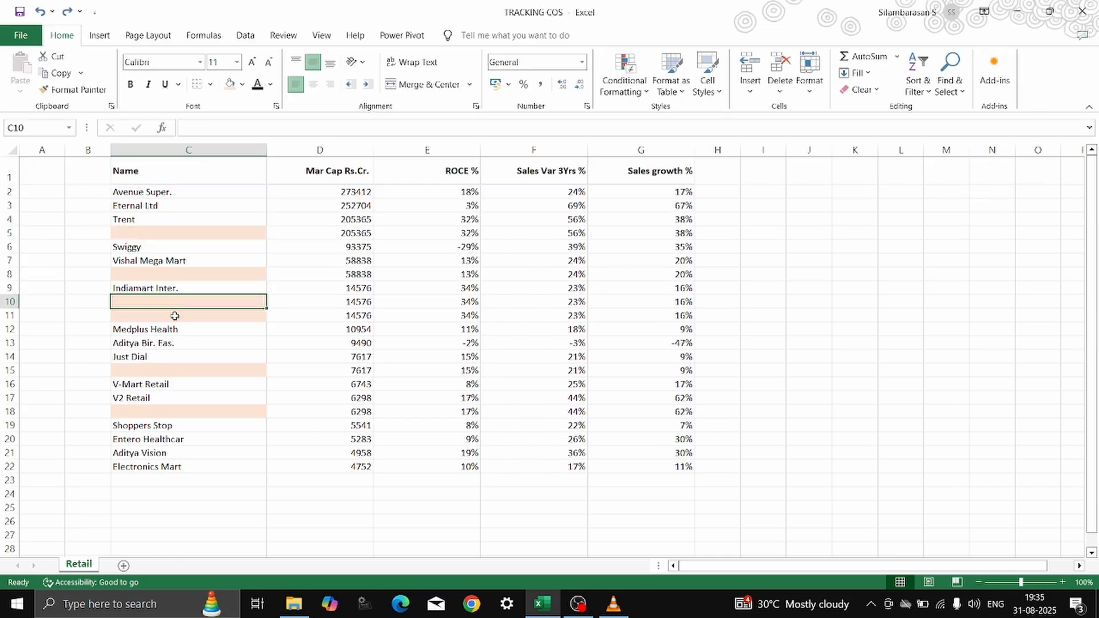
{"action": "left_click", "coordinate": [175, 316]}
{"action": "left_click", "coordinate": [177, 236]}
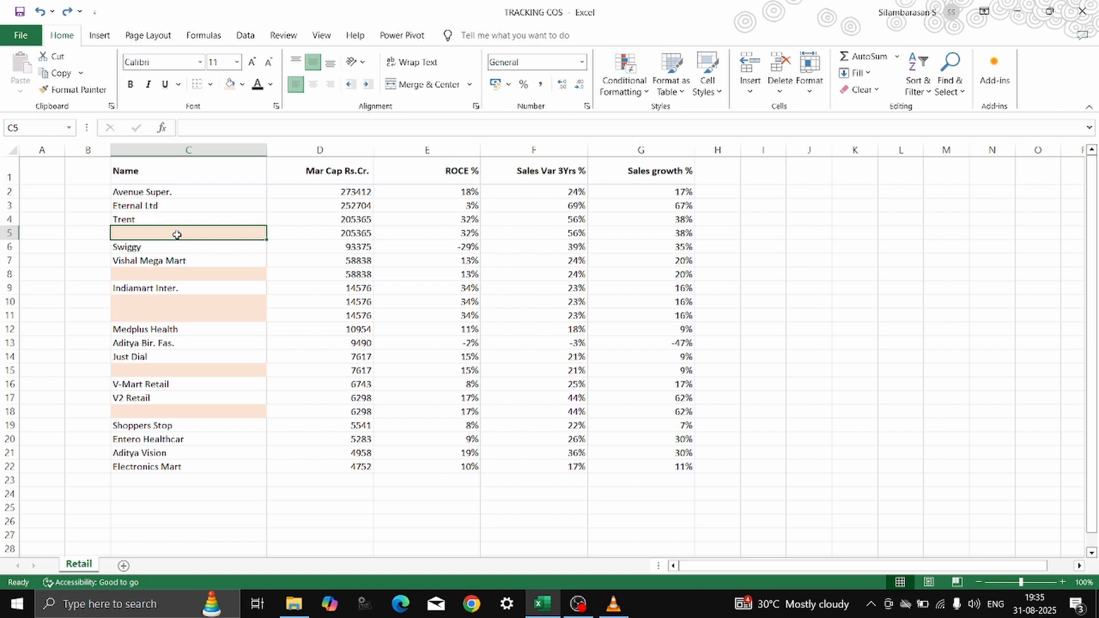
{"action": "left_click", "coordinate": [10, 233]}
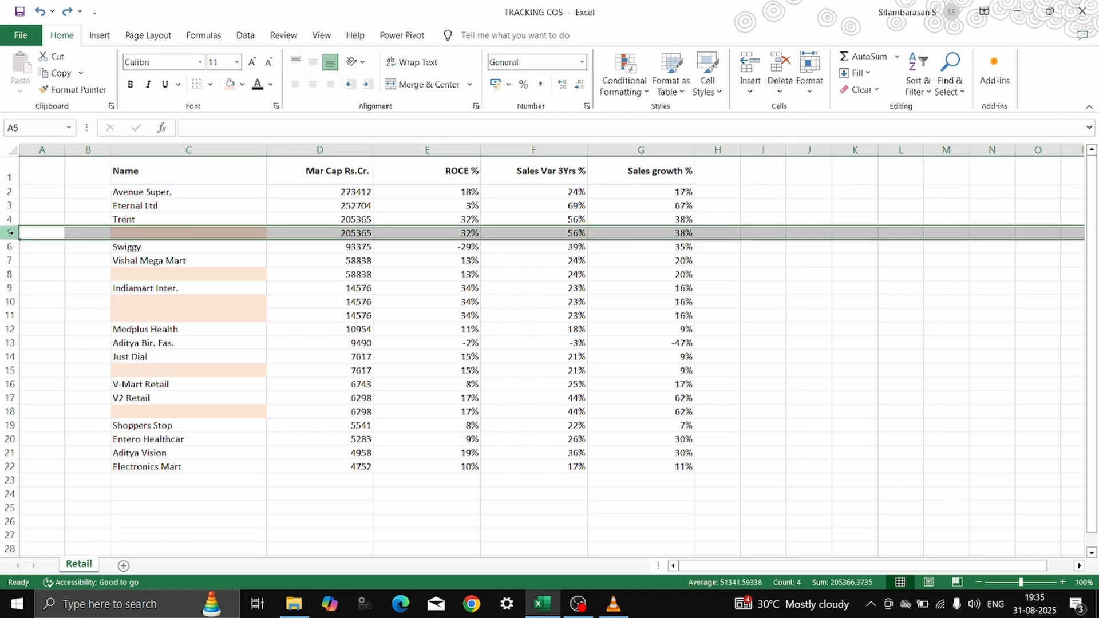
{"action": "left_click", "coordinate": [9, 274], "text": "ctrl"}
{"action": "left_click_drag", "start_coordinate": [6, 302], "coordinate": [9, 316], "text": "ctrl"}
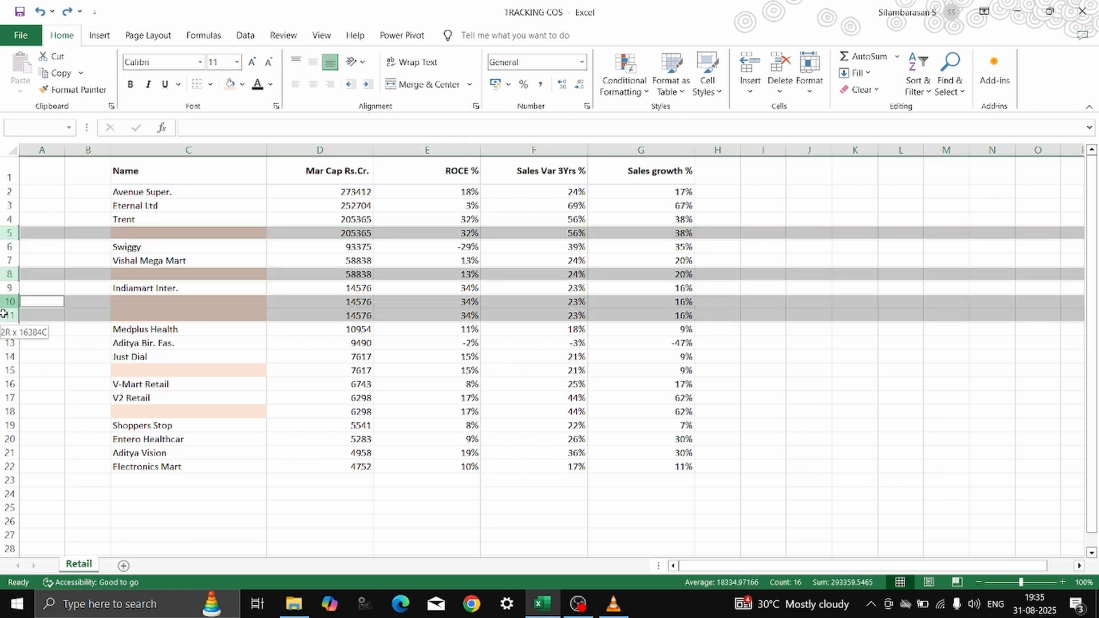
Select only the blank cells in the Name column range C1:C22 using Go To Special with Blanks.
{"action": "left_click_drag", "start_coordinate": [201, 175], "coordinate": [196, 460]}
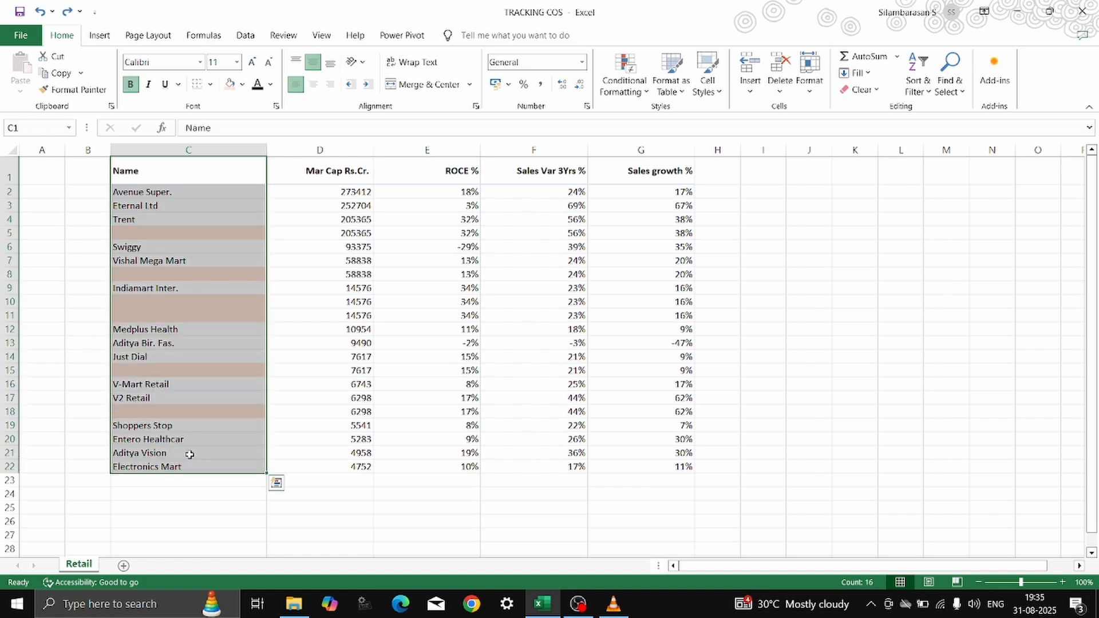
{"action": "key", "text": "F5"}
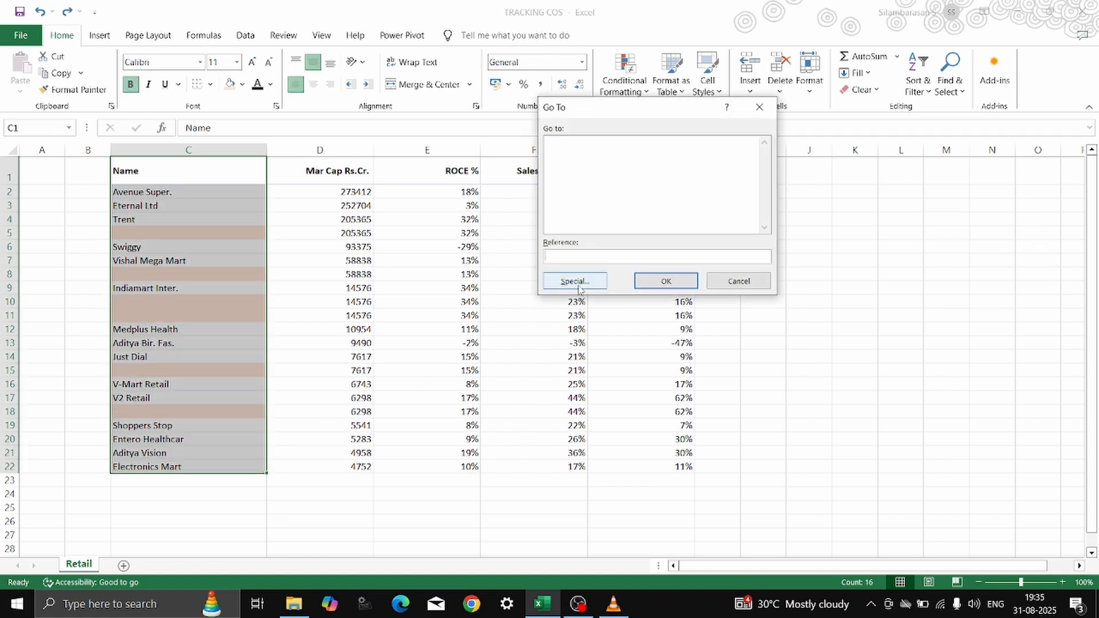
{"action": "left_click", "coordinate": [575, 282]}
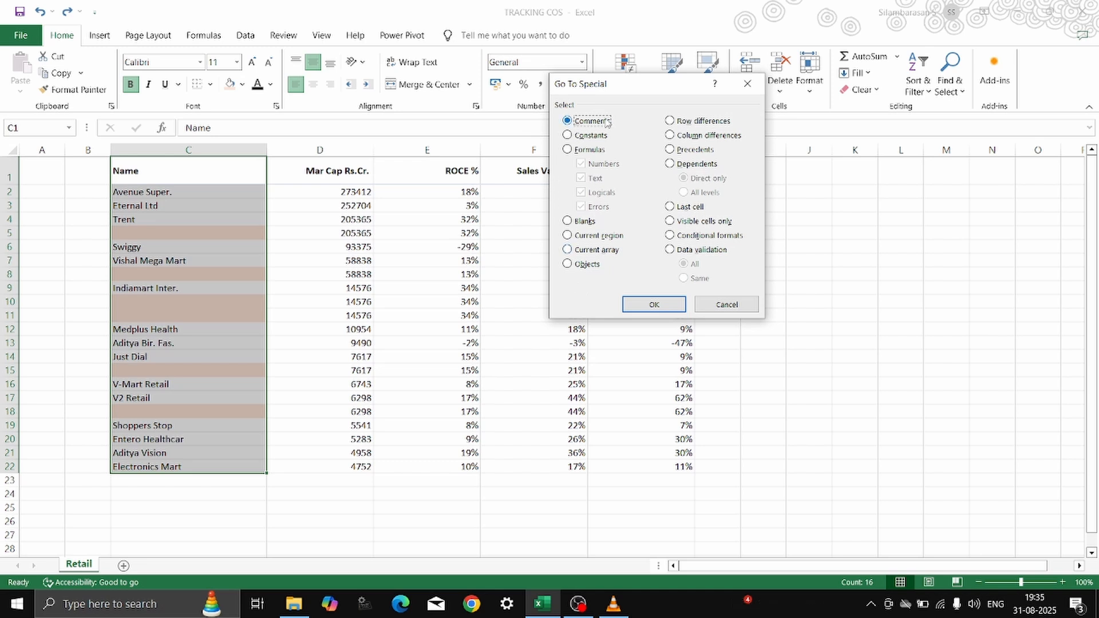
{"action": "key", "text": "Down"}
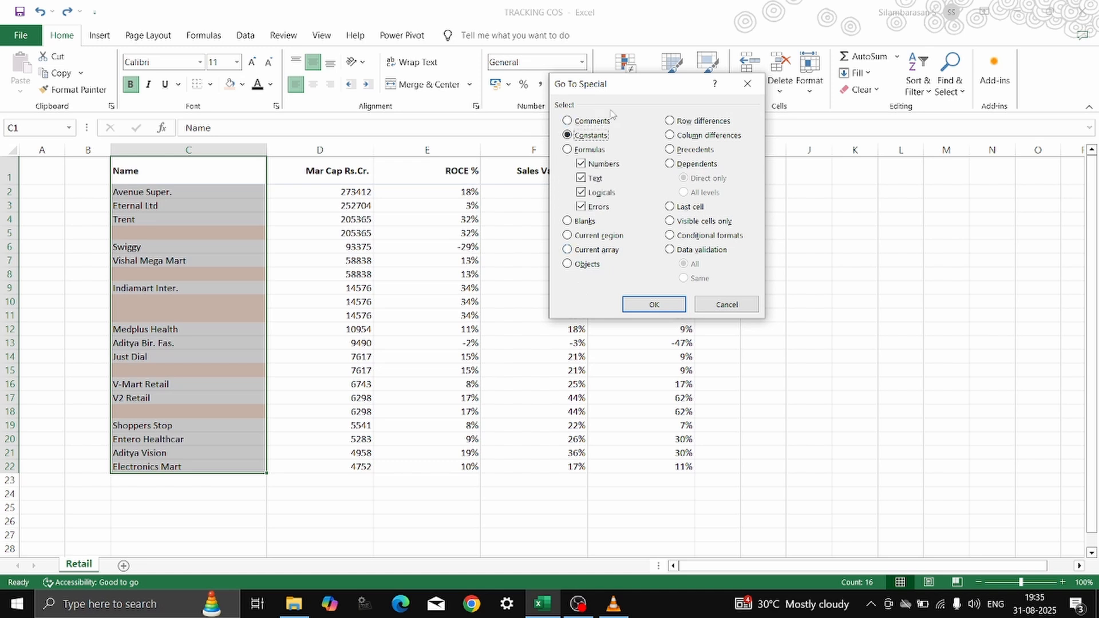
{"action": "left_click", "coordinate": [607, 179]}
{"action": "left_click", "coordinate": [600, 194]}
{"action": "left_click", "coordinate": [599, 207]}
{"action": "left_click", "coordinate": [592, 223]}
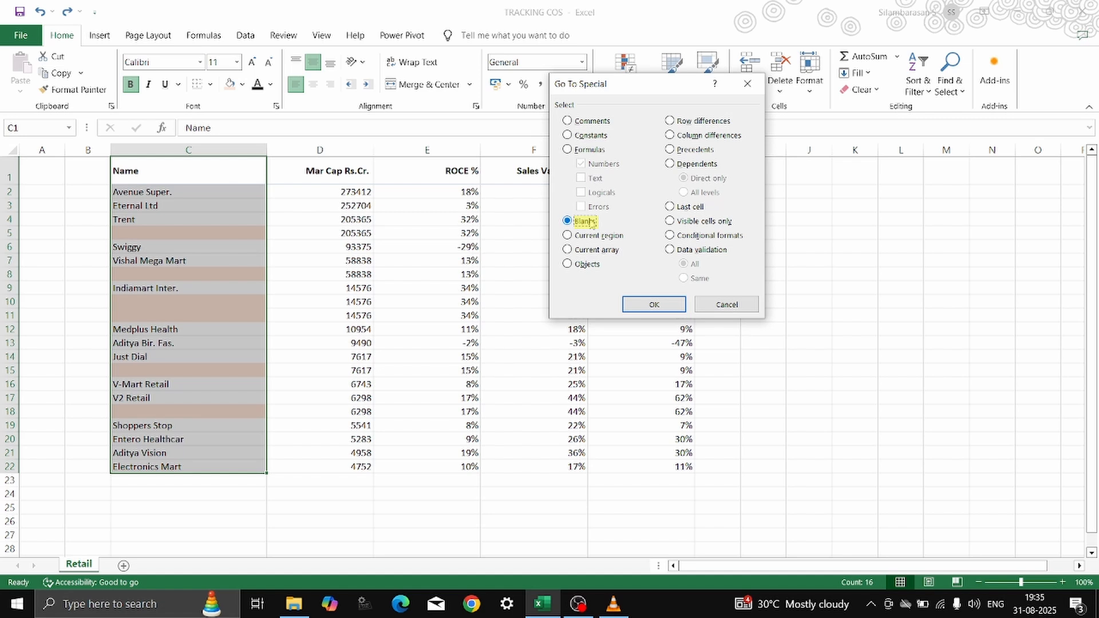
{"action": "left_click", "coordinate": [655, 304]}
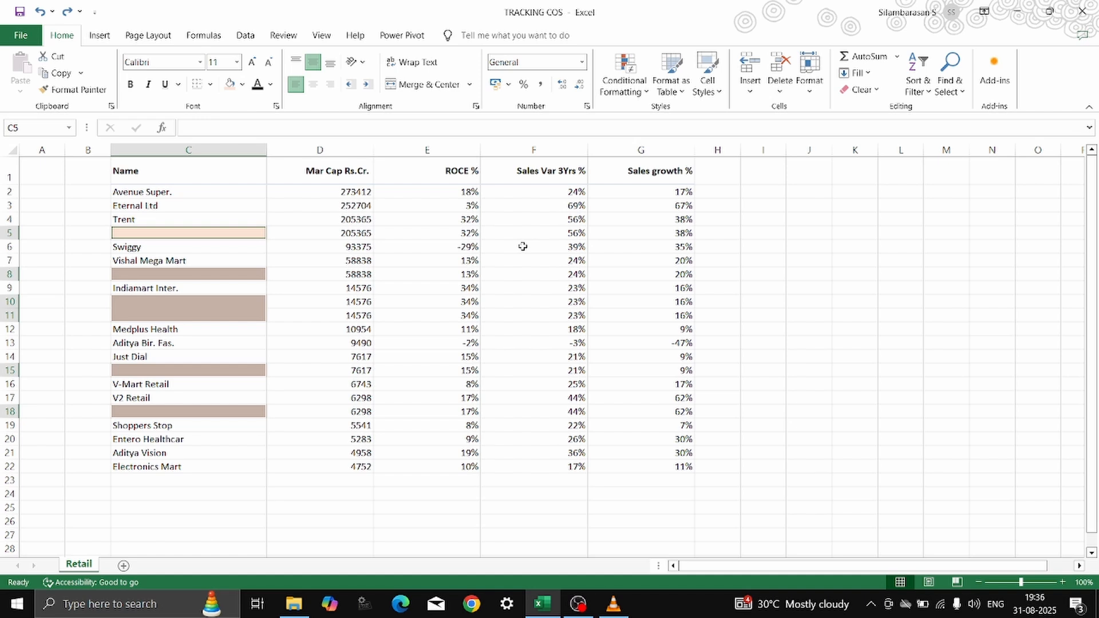
Delete the entire rows of the selected blank Name cells.
{"action": "key", "text": "ctrl+minus"}
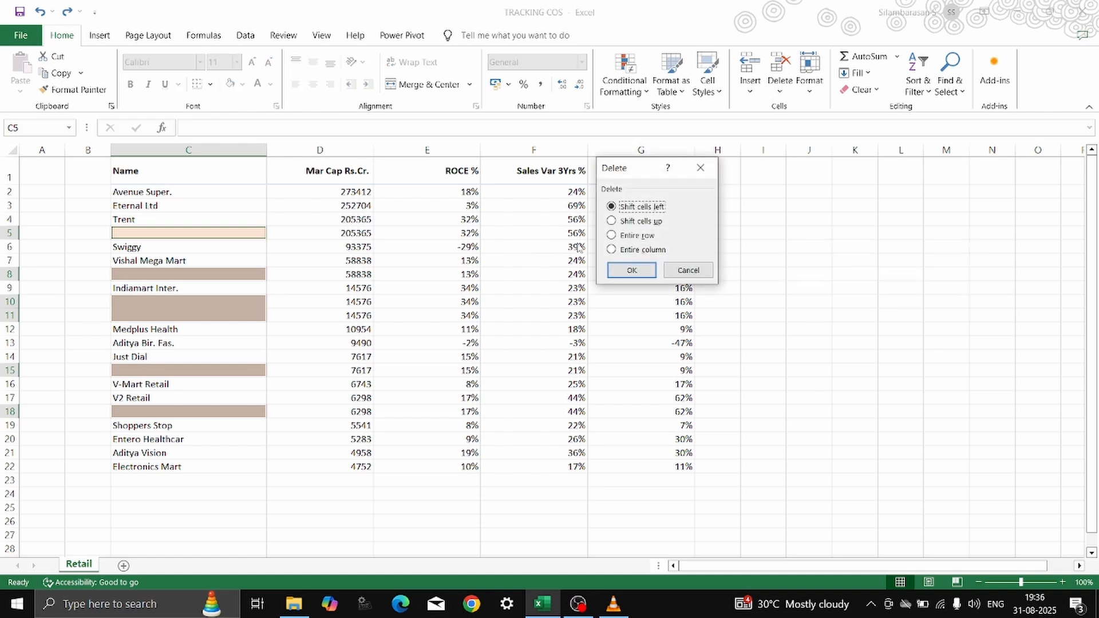
{"action": "left_click", "coordinate": [612, 235]}
{"action": "left_click", "coordinate": [631, 270]}
{"action": "left_click", "coordinate": [205, 170]}
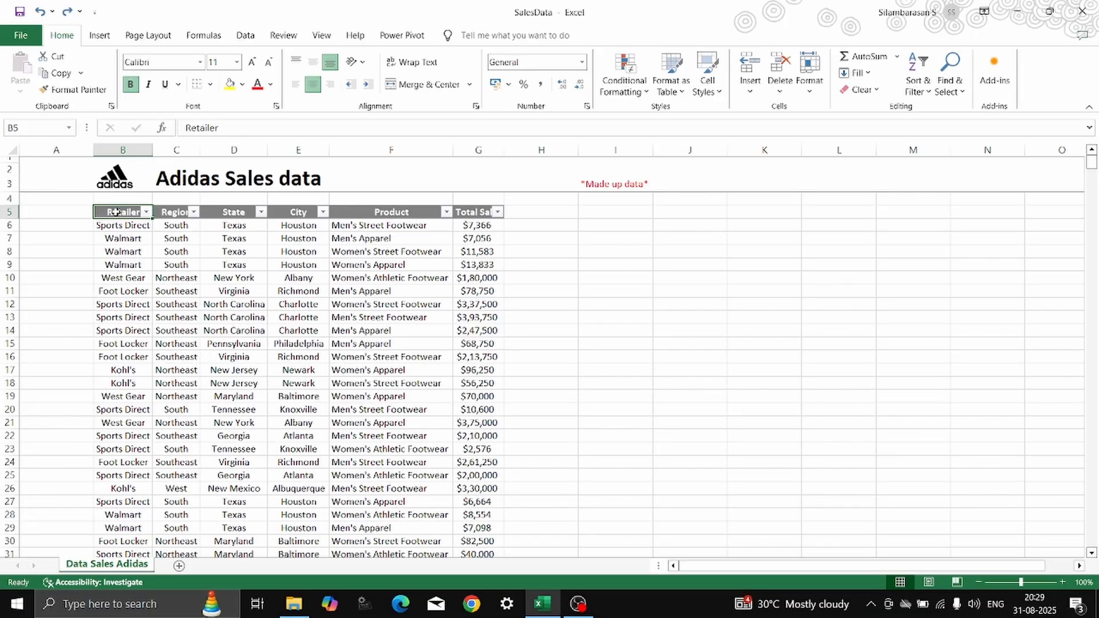
Examine the Retailer, Region, State and City columns of the Adidas sales table.
{"action": "left_click", "coordinate": [125, 249]}
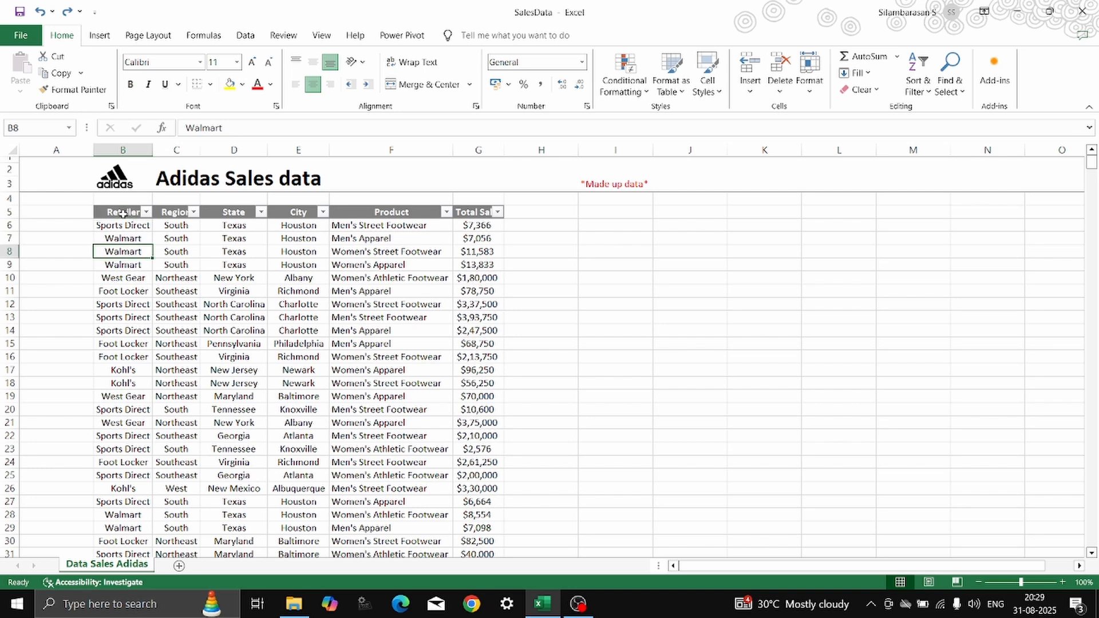
{"action": "left_click", "coordinate": [123, 213]}
{"action": "left_click", "coordinate": [126, 262]}
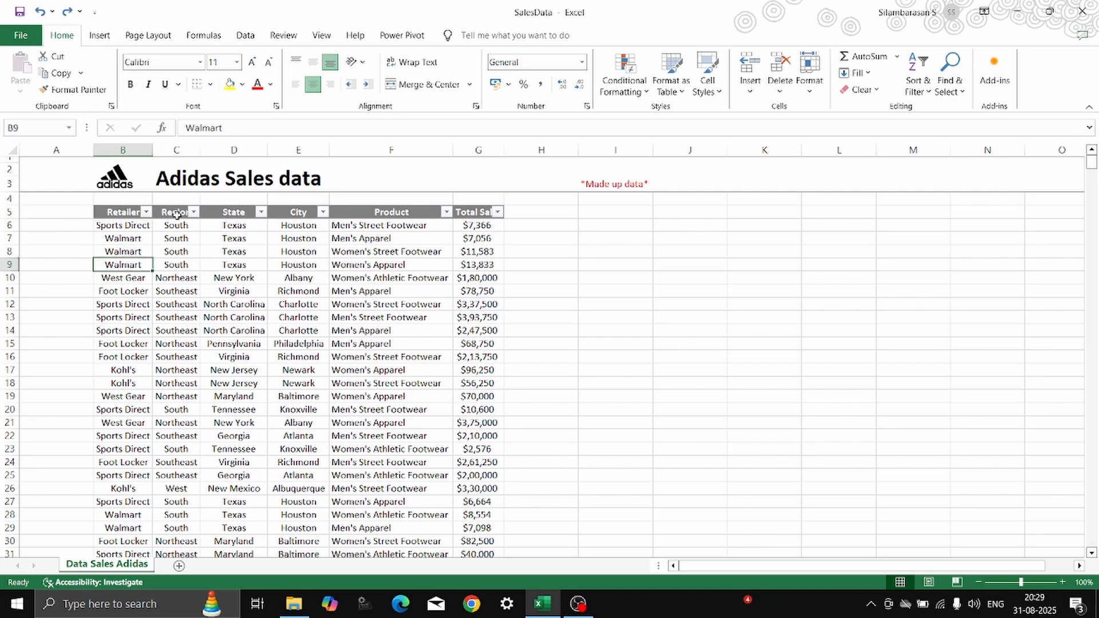
{"action": "left_click", "coordinate": [176, 214]}
{"action": "left_click", "coordinate": [225, 213]}
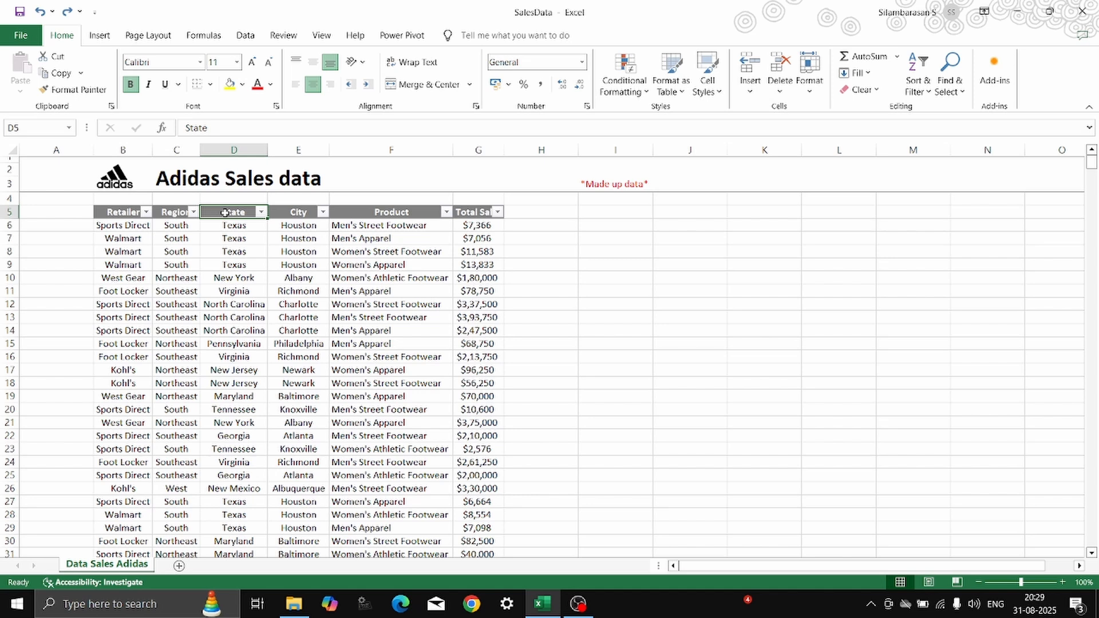
{"action": "left_click", "coordinate": [291, 213]}
{"action": "left_click", "coordinate": [177, 251]}
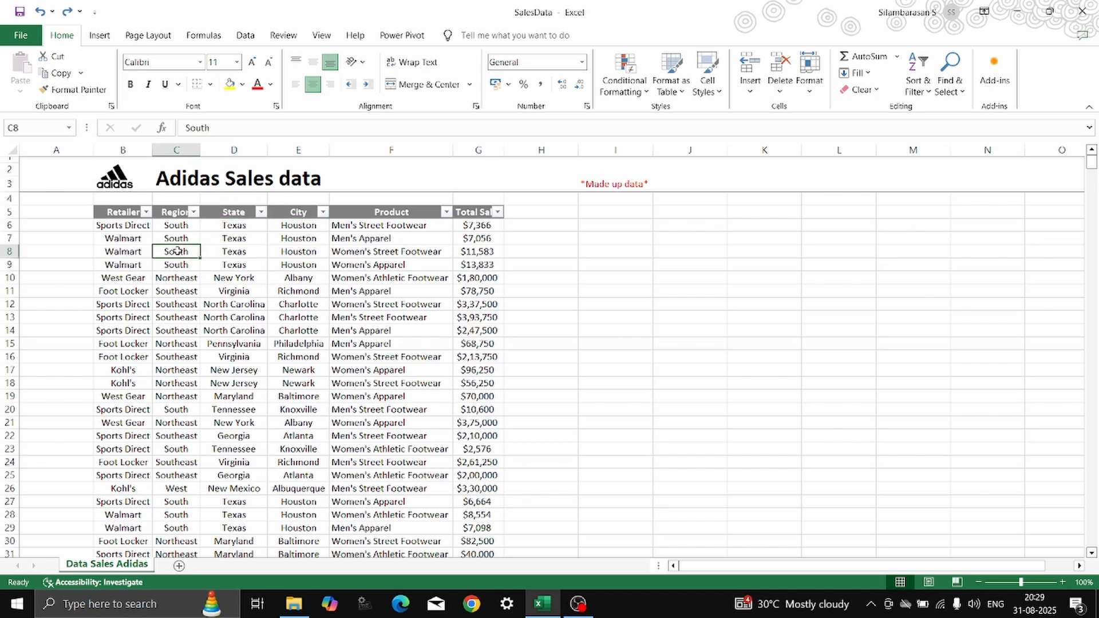
View the values offered by the Region column's filter and close it without applying anything.
{"action": "left_click", "coordinate": [193, 212]}
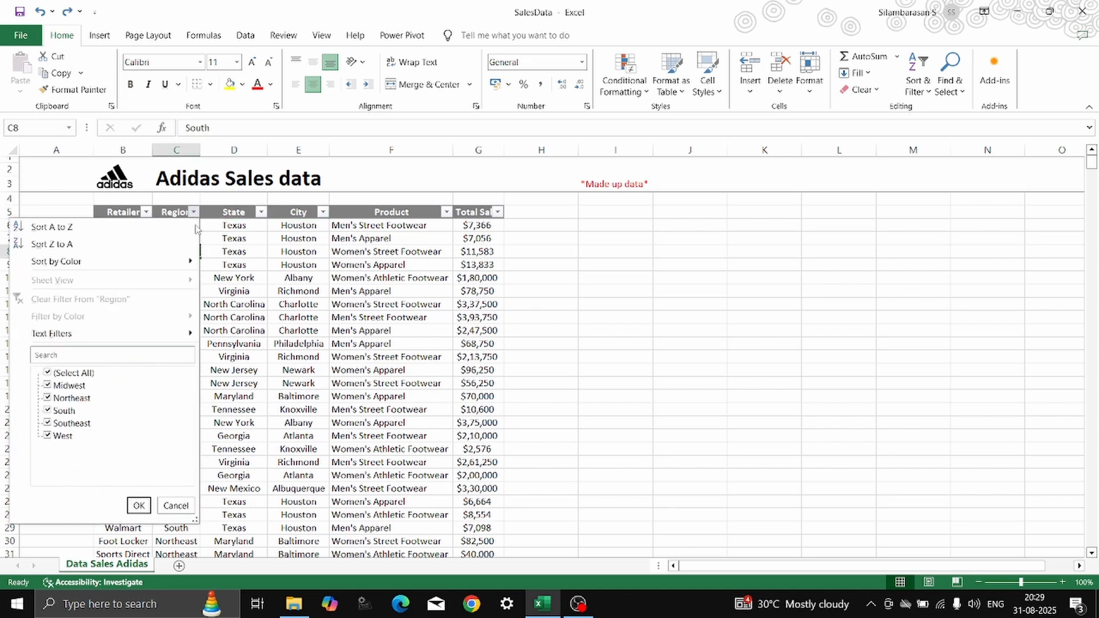
{"action": "left_click", "coordinate": [73, 374]}
{"action": "left_click", "coordinate": [68, 386]}
{"action": "left_click", "coordinate": [176, 505]}
{"action": "left_click", "coordinate": [172, 327]}
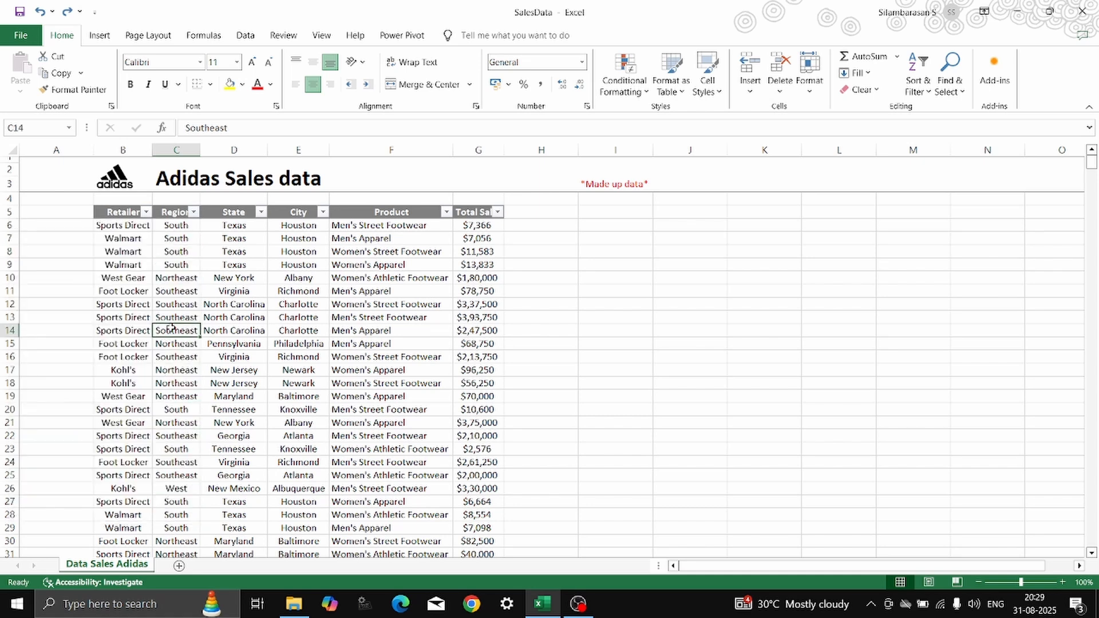
Filter the sales table by the value of the Texas cell D7 in the State column, and undo that filter.
{"action": "left_click", "coordinate": [228, 238]}
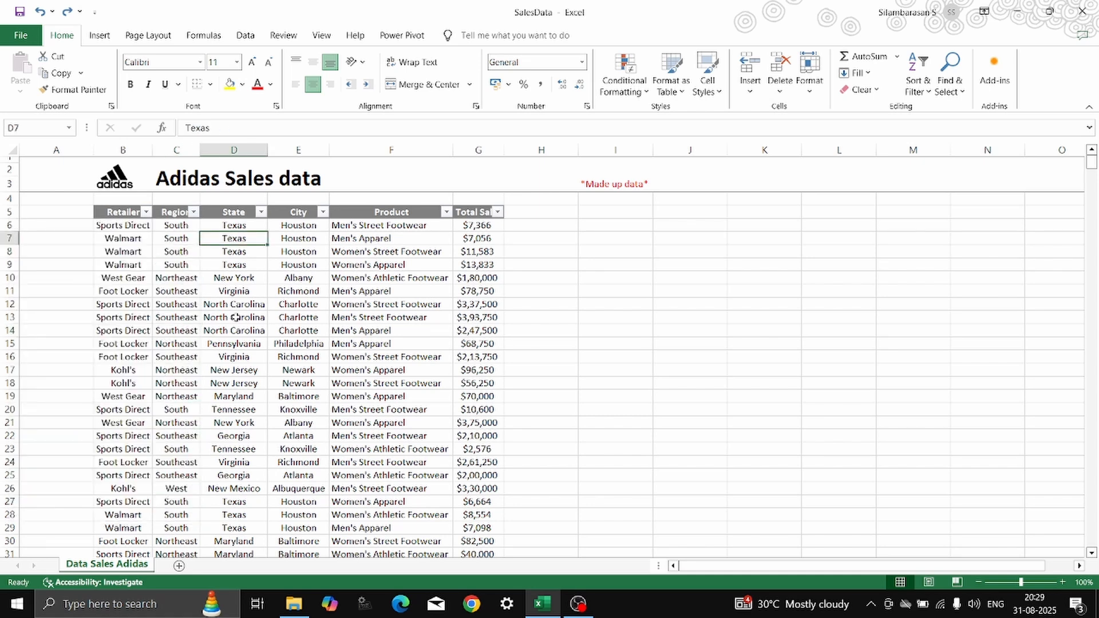
{"action": "right_click", "coordinate": [222, 239]}
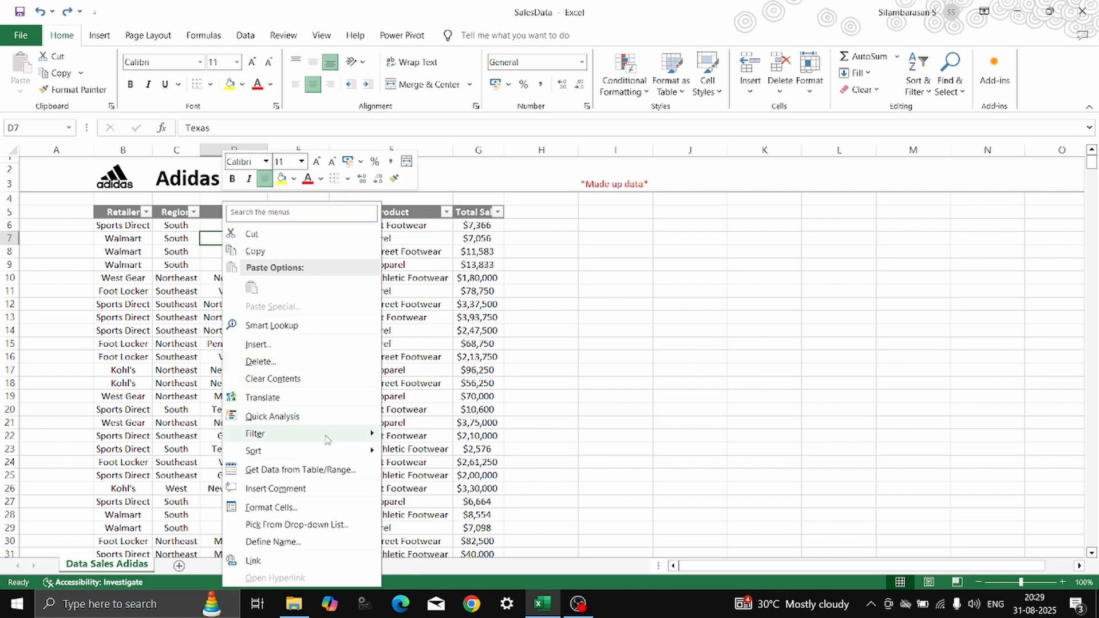
{"action": "mouse_move", "coordinate": [325, 439]}
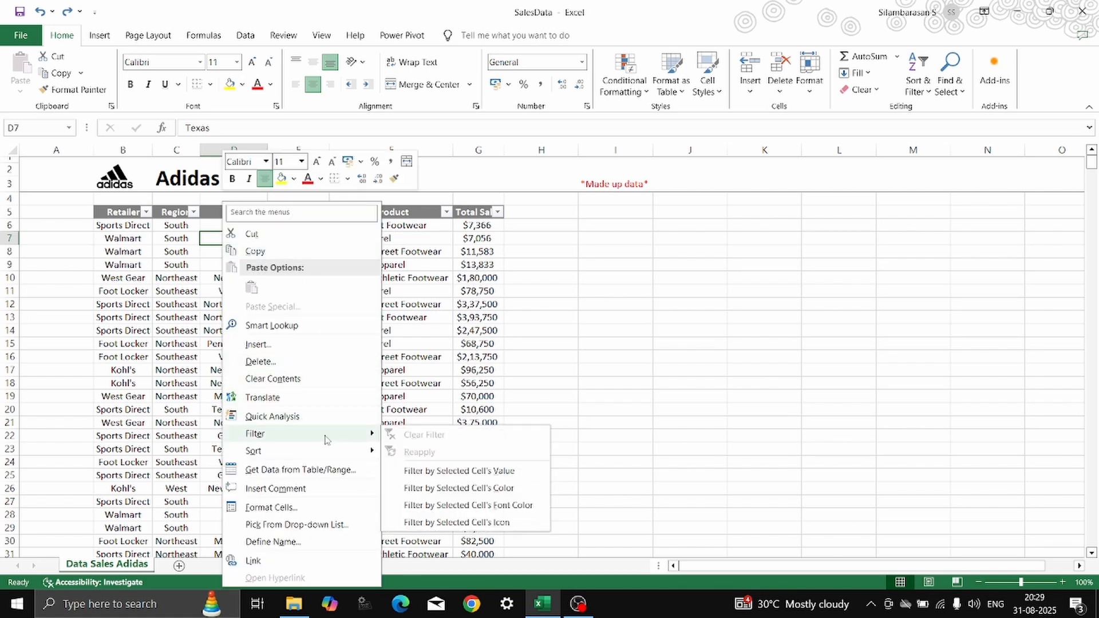
{"action": "left_click", "coordinate": [433, 471]}
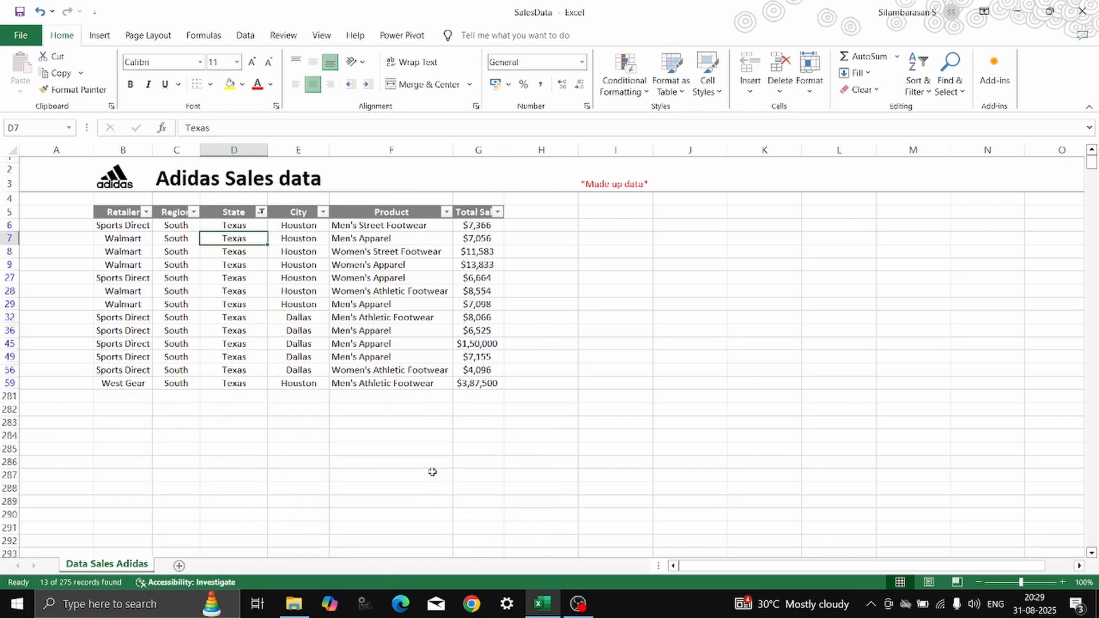
{"action": "left_click", "coordinate": [122, 215]}
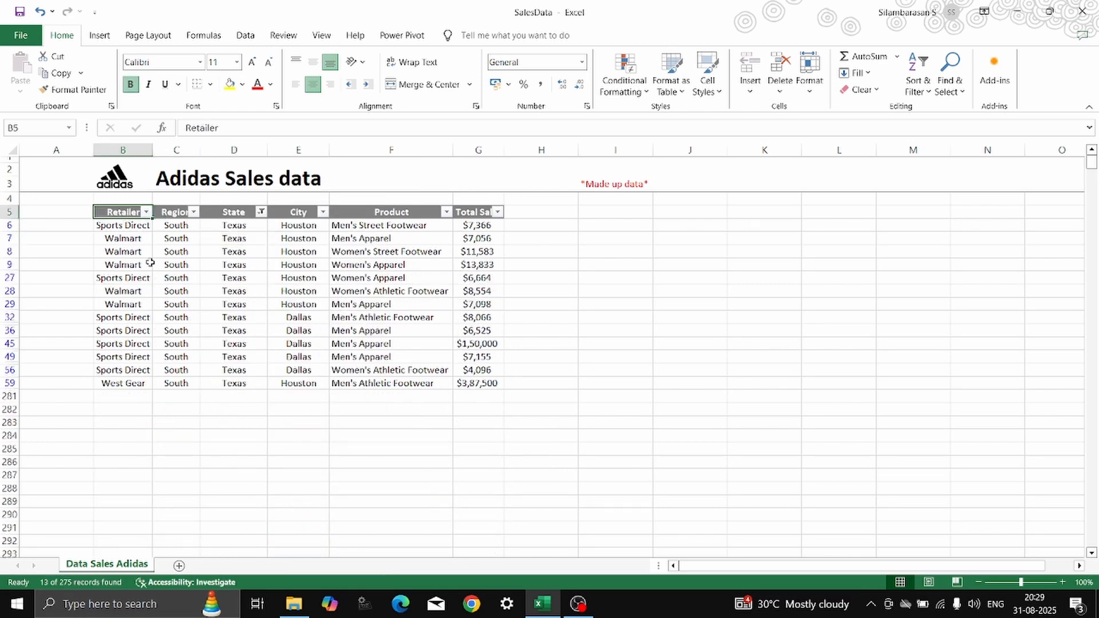
{"action": "key", "text": "ctrl+z"}
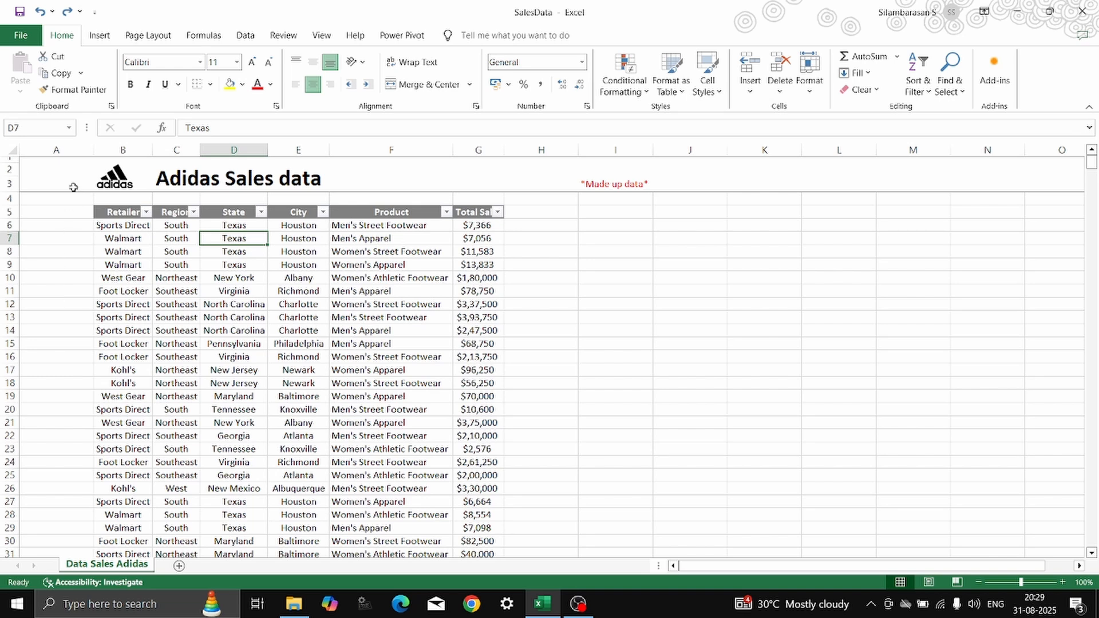
Add the AutoFilter command from All Commands to the Quick Access Toolbar for all documents.
{"action": "left_click", "coordinate": [95, 14]}
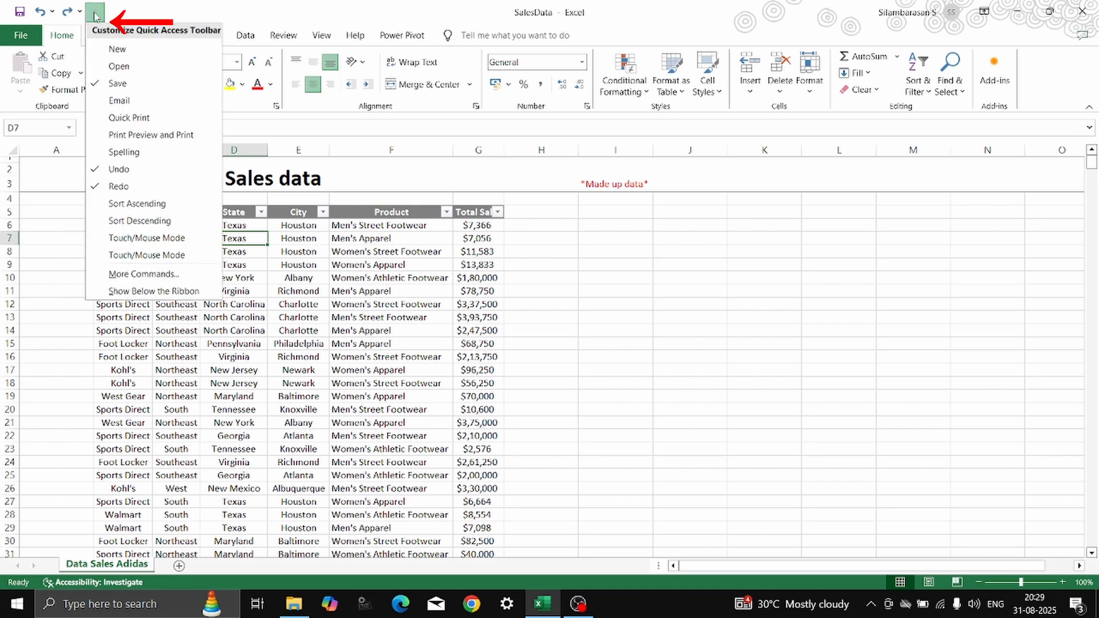
{"action": "left_click", "coordinate": [143, 277]}
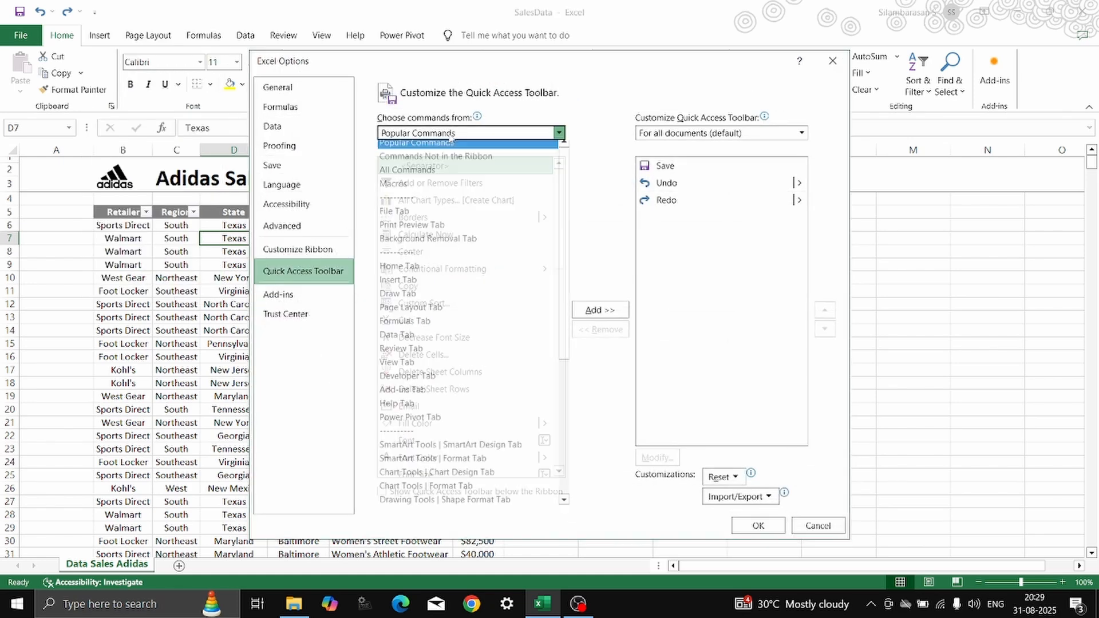
{"action": "left_click", "coordinate": [449, 133]}
{"action": "key", "text": "Escape"}
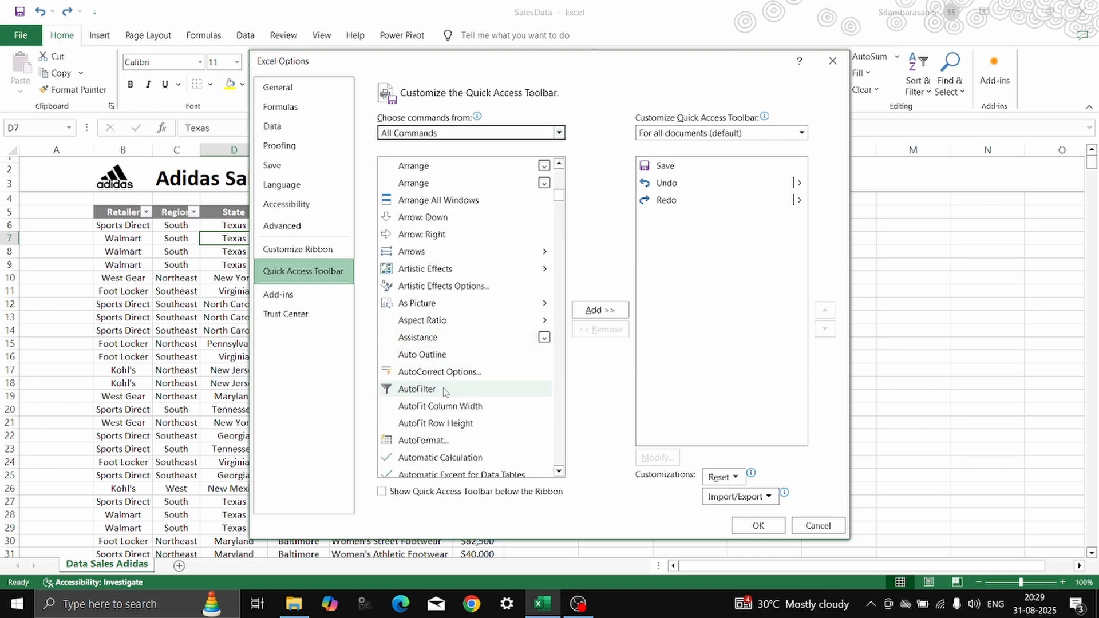
{"action": "left_click", "coordinate": [445, 390]}
{"action": "left_click", "coordinate": [600, 310]}
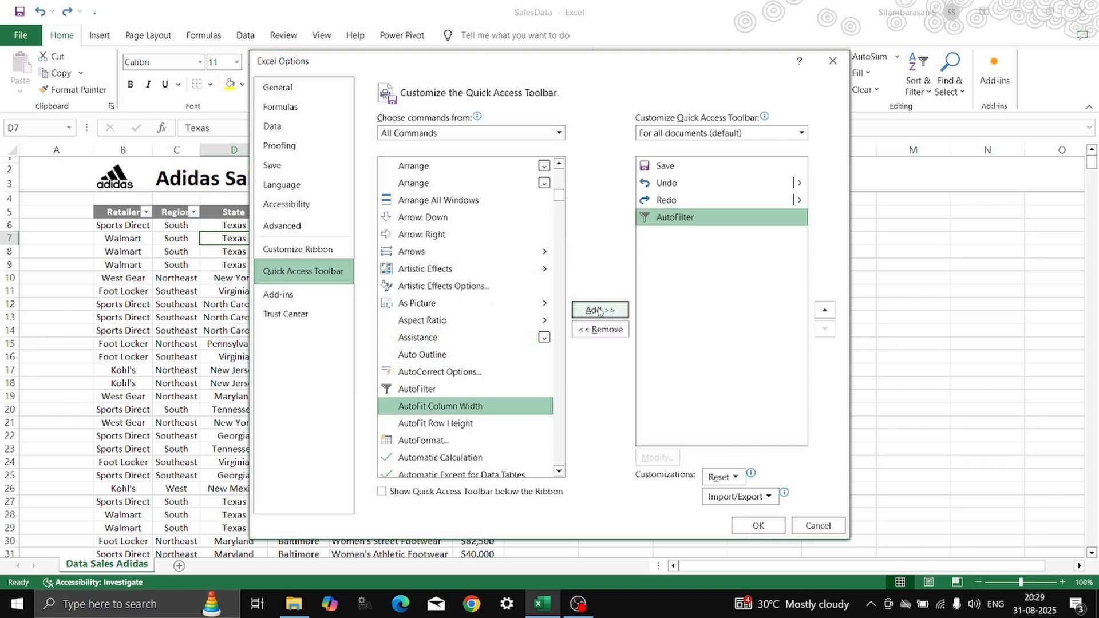
{"action": "left_click", "coordinate": [757, 526]}
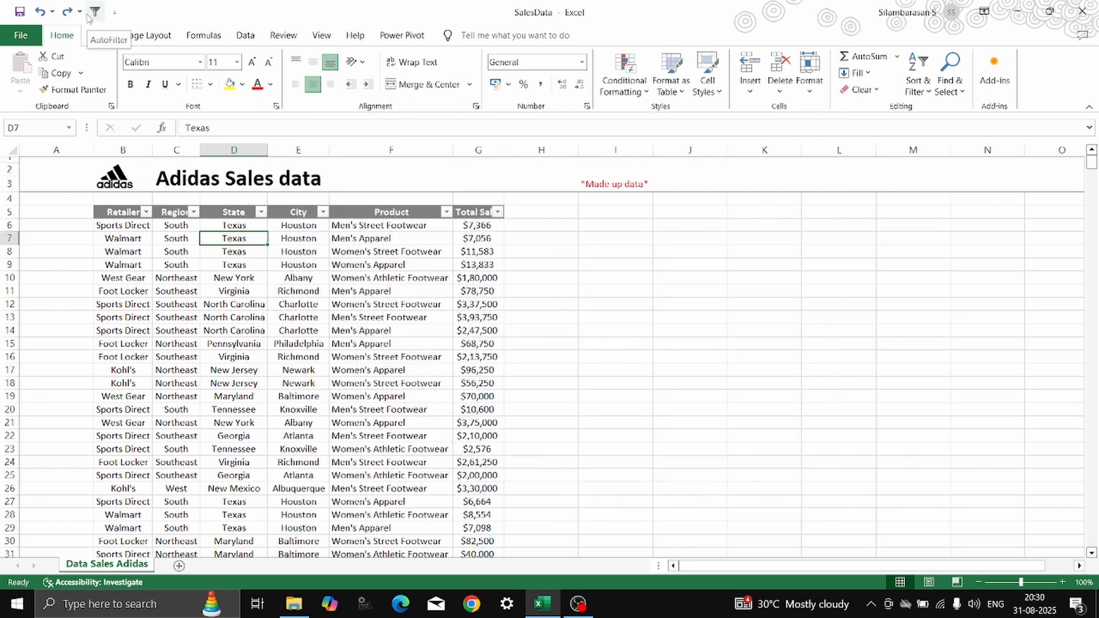
Apply AutoFilter to the Texas value in State cell D7 and select the filtered table, headers included.
{"action": "left_click", "coordinate": [124, 382]}
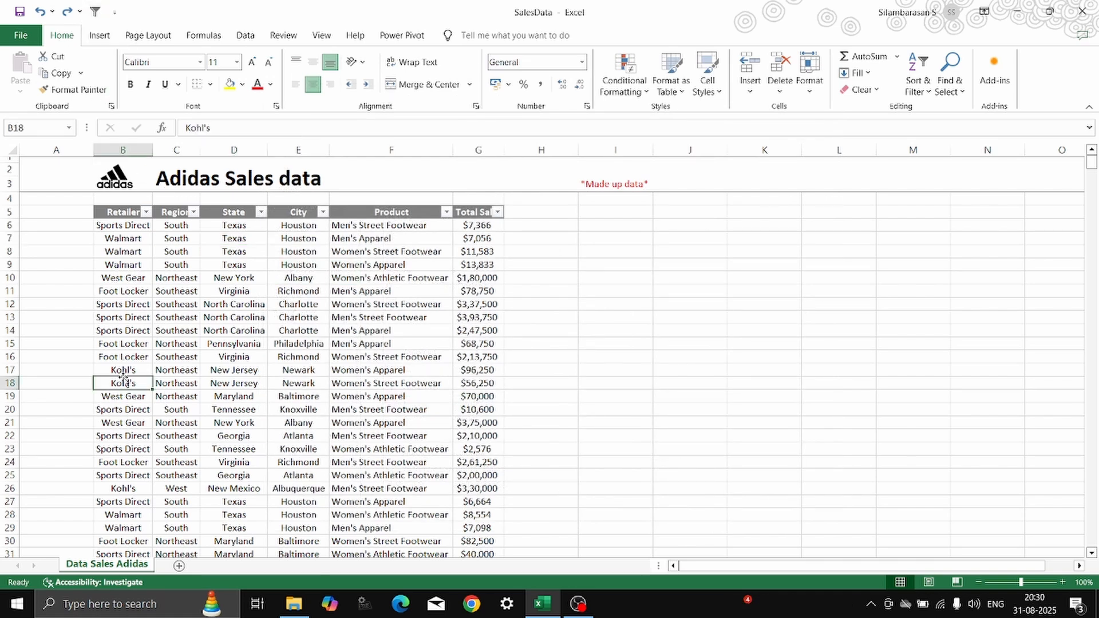
{"action": "left_click", "coordinate": [226, 240]}
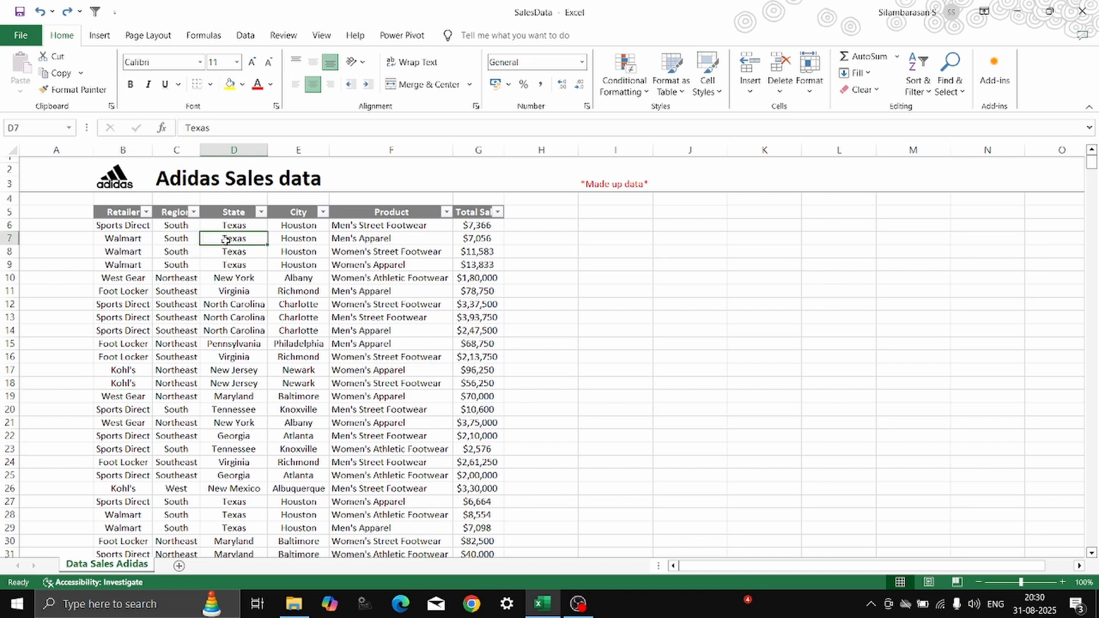
{"action": "left_click", "coordinate": [95, 13]}
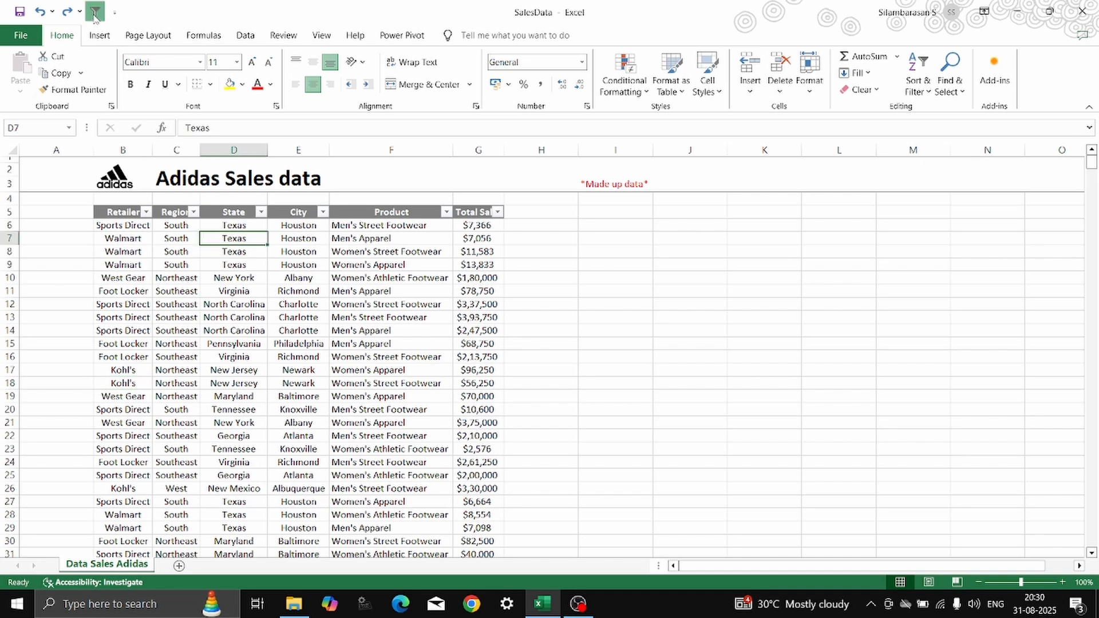
{"action": "left_click", "coordinate": [124, 214]}
{"action": "left_click_drag", "start_coordinate": [124, 213], "coordinate": [492, 385]}
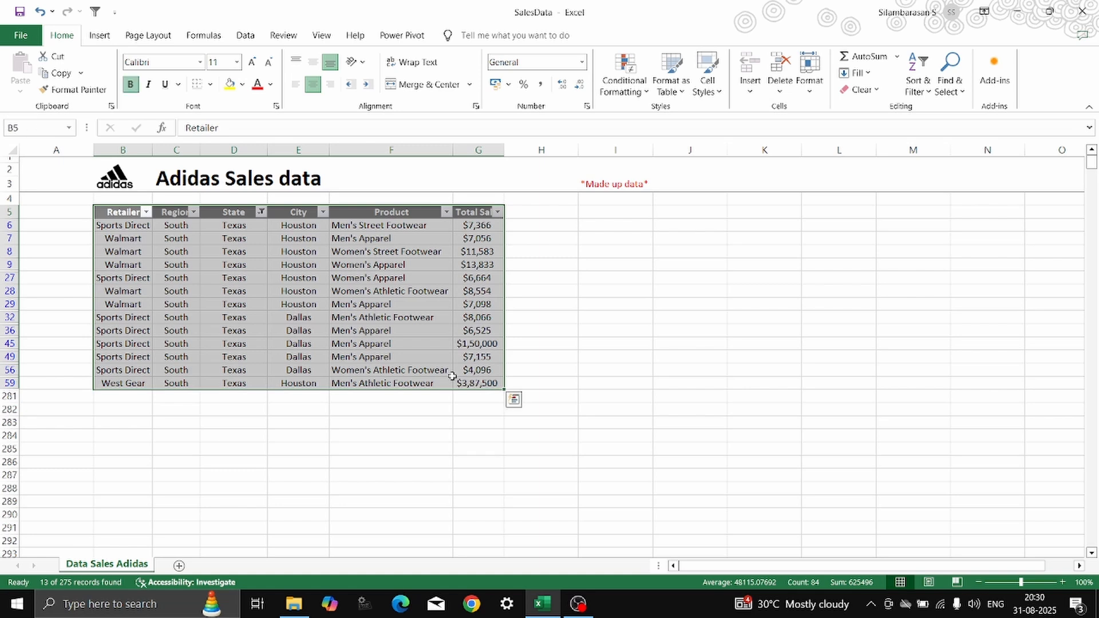
{"action": "left_click", "coordinate": [175, 236]}
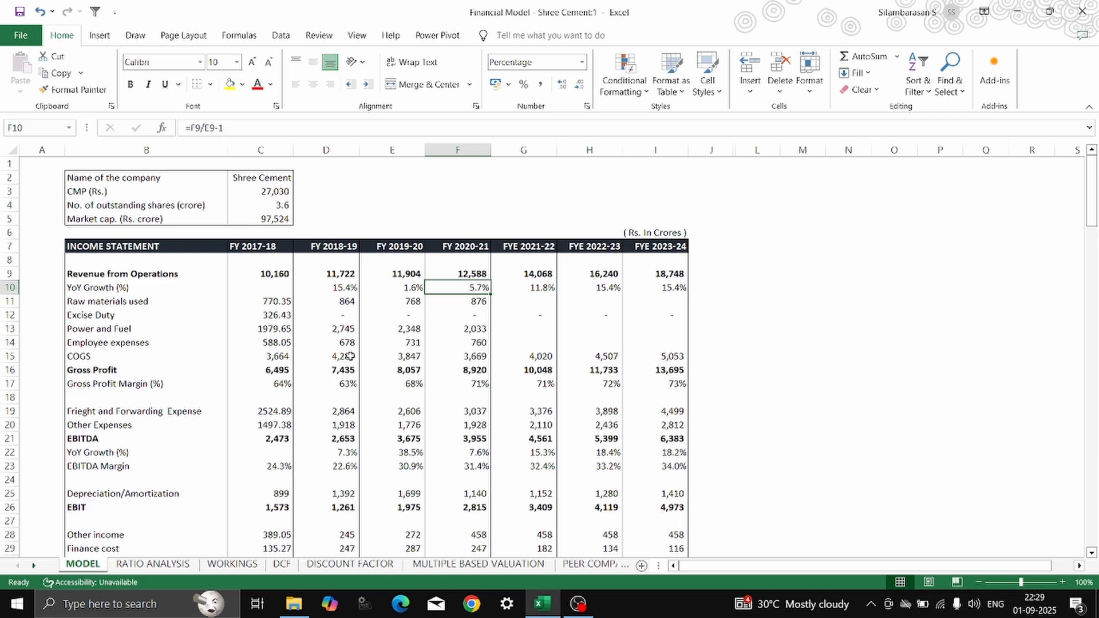
Open a second window of the Shree Cement financial model, show its MULTIPLE BASED VALUATION sheet, and switch between the two windows.
{"action": "left_click", "coordinate": [357, 35]}
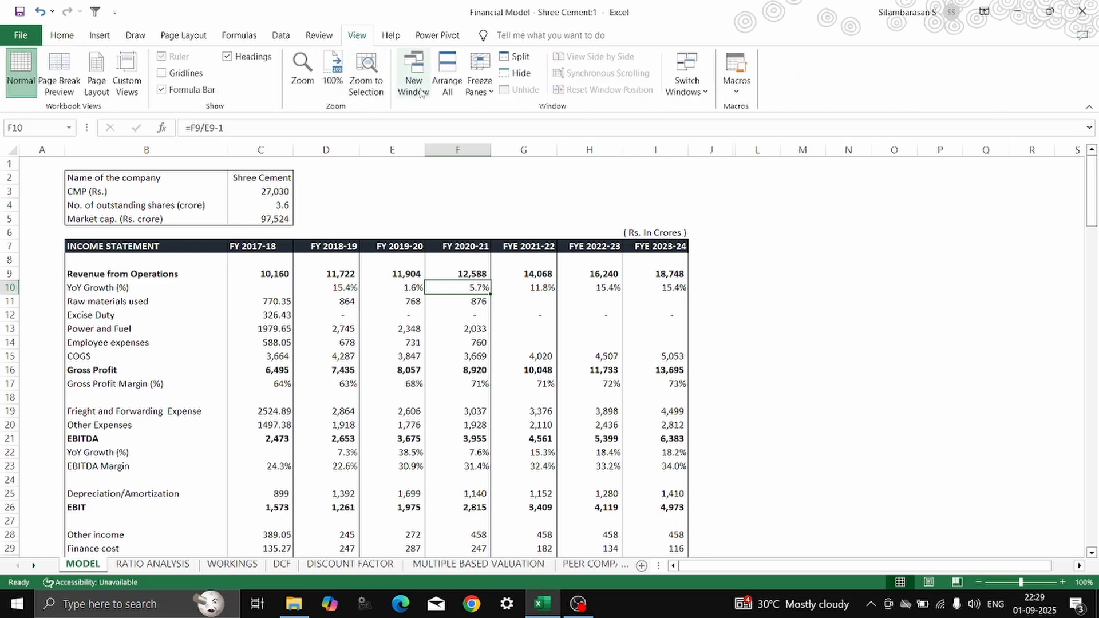
{"action": "left_click", "coordinate": [422, 92]}
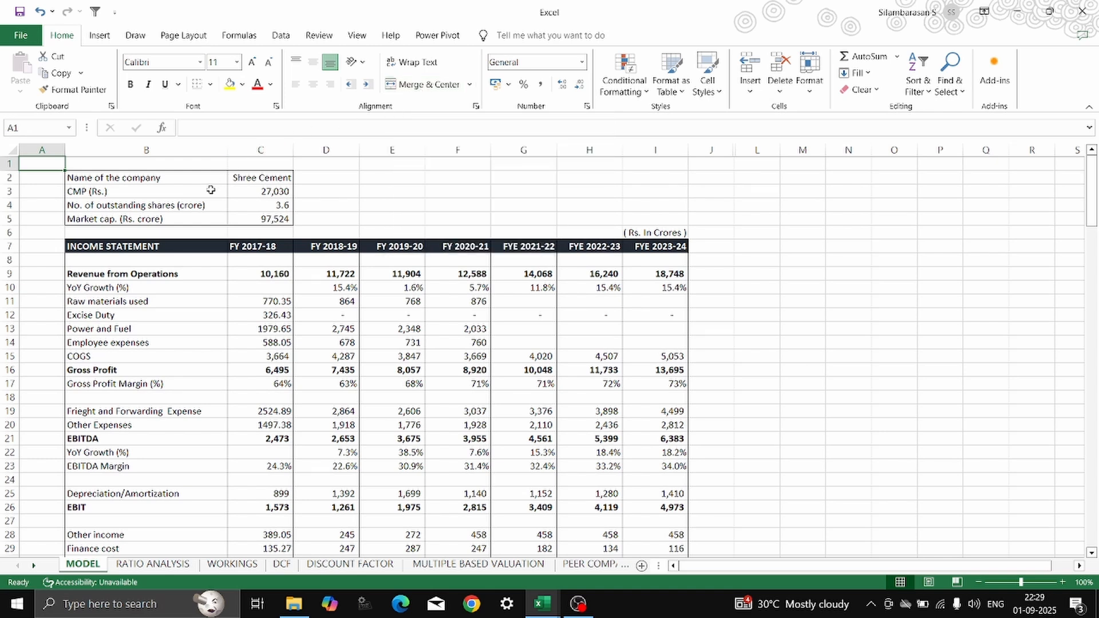
{"action": "left_click", "coordinate": [542, 603]}
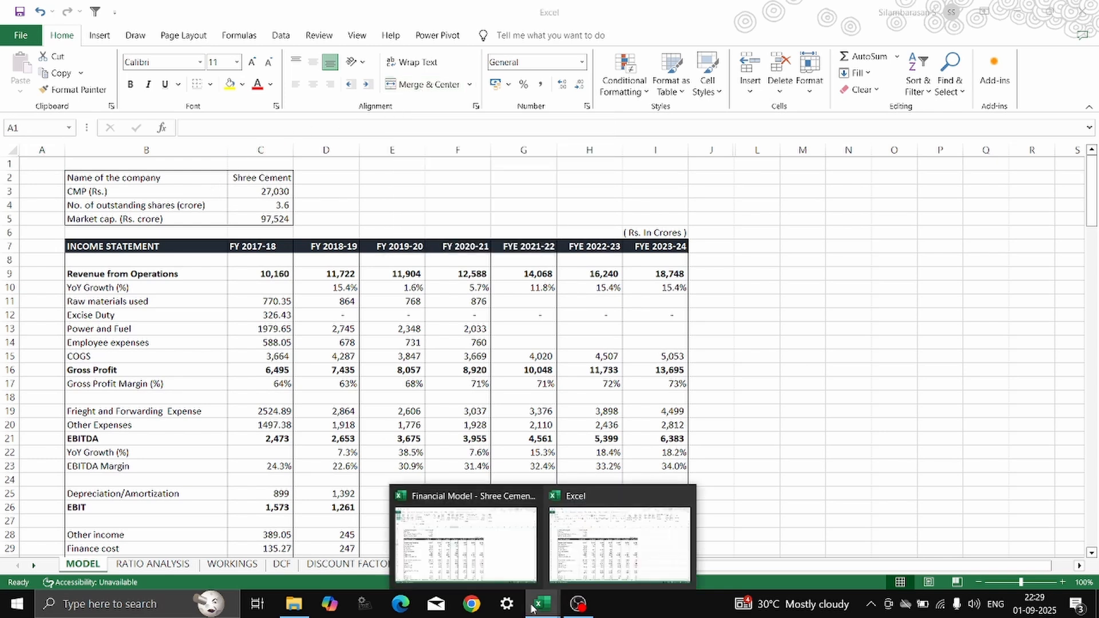
{"action": "left_click", "coordinate": [582, 567]}
{"action": "left_click", "coordinate": [465, 565]}
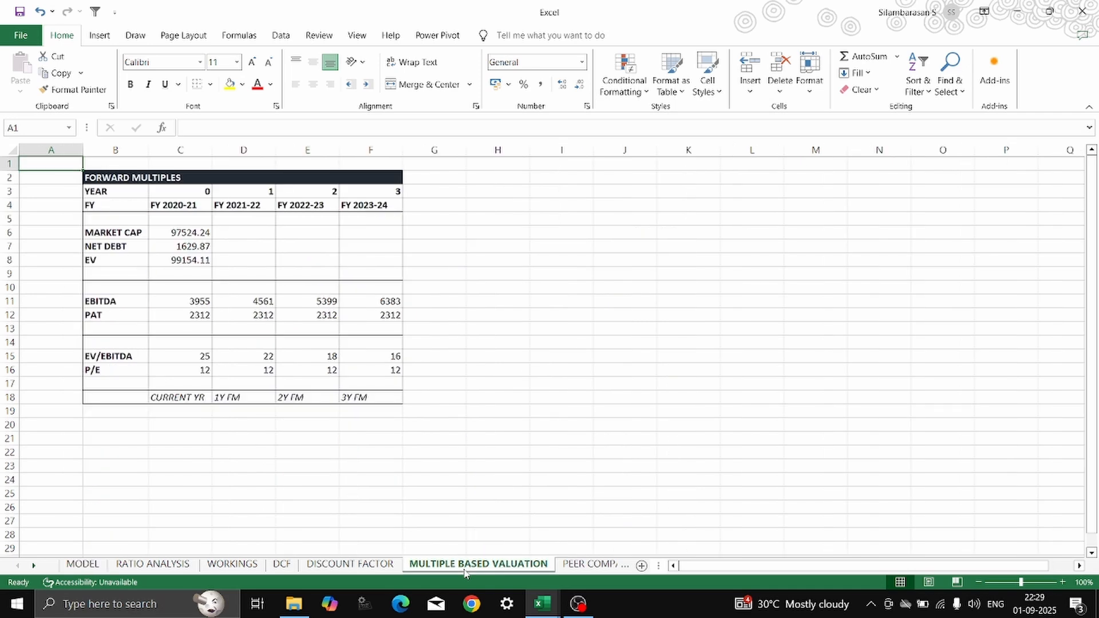
{"action": "key", "text": "alt+Tab"}
{"action": "key", "text": "Escape"}
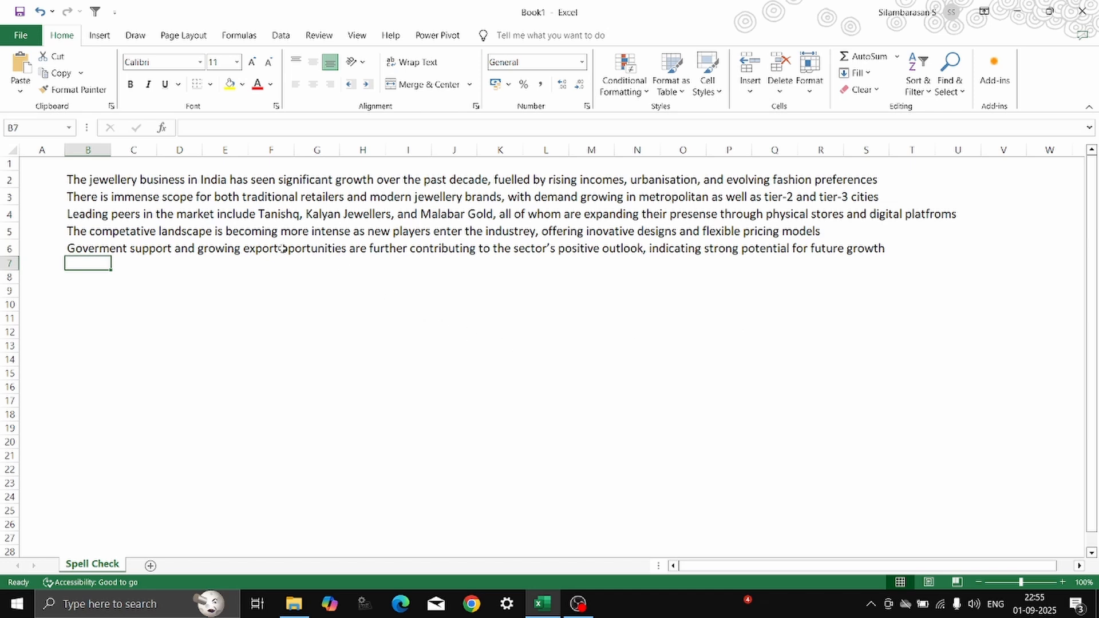
Run a spelling check on the jewellery business text in B2:U7 of the Spell Check sheet.
{"action": "left_click_drag", "start_coordinate": [92, 178], "coordinate": [939, 263]}
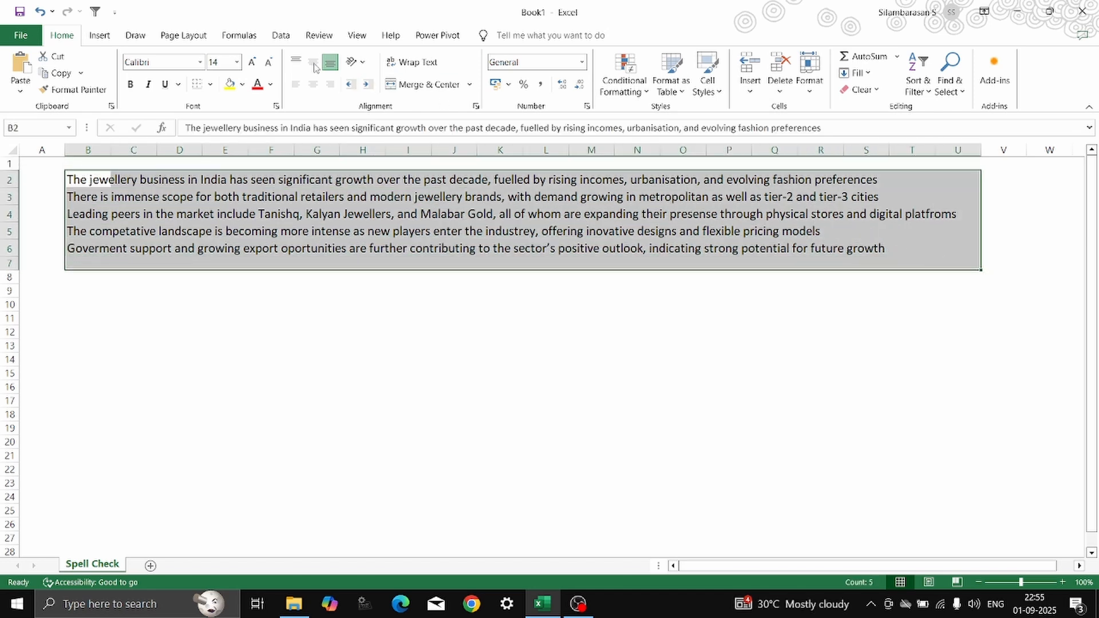
{"action": "left_click", "coordinate": [313, 41]}
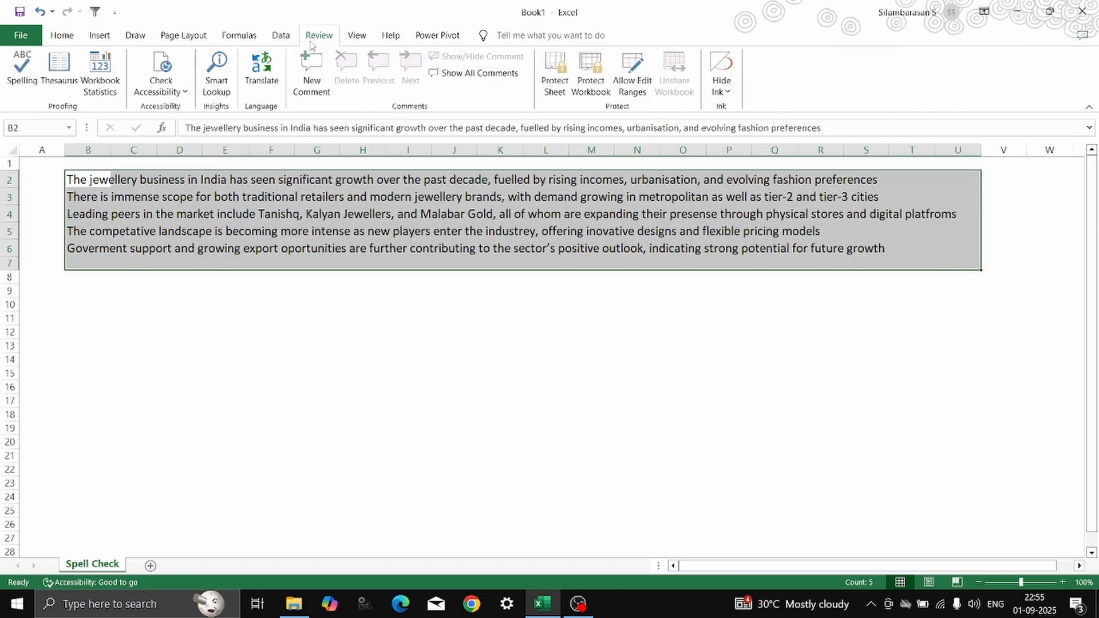
{"action": "left_click", "coordinate": [15, 85]}
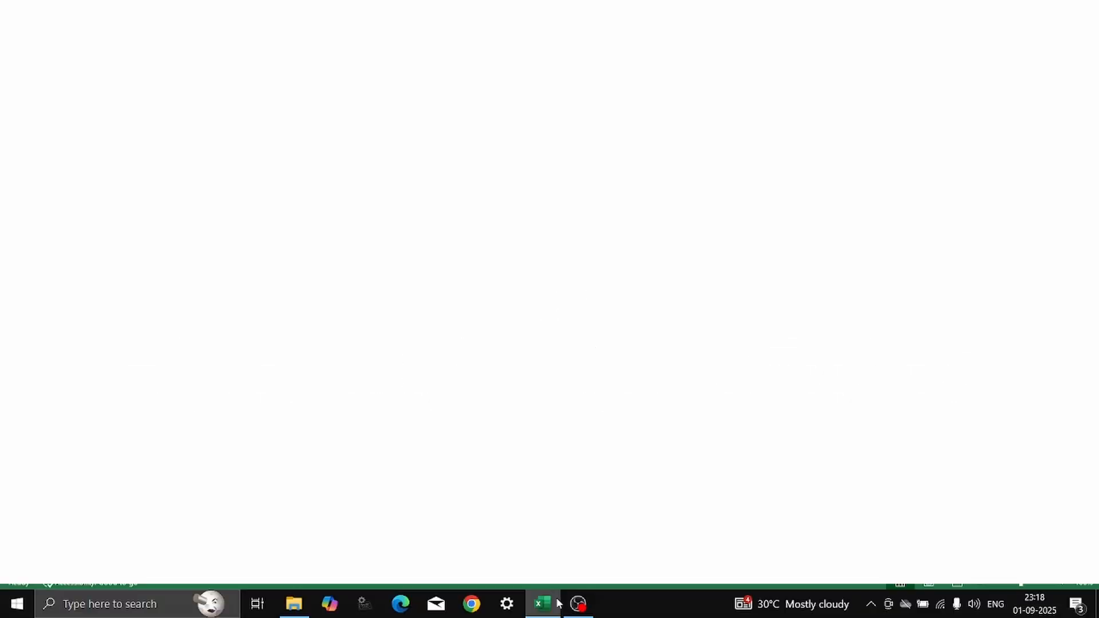
Show the formulas in the cost of capital sheet's cells and switch back to the calculated values.
{"action": "left_click", "coordinate": [557, 602]}
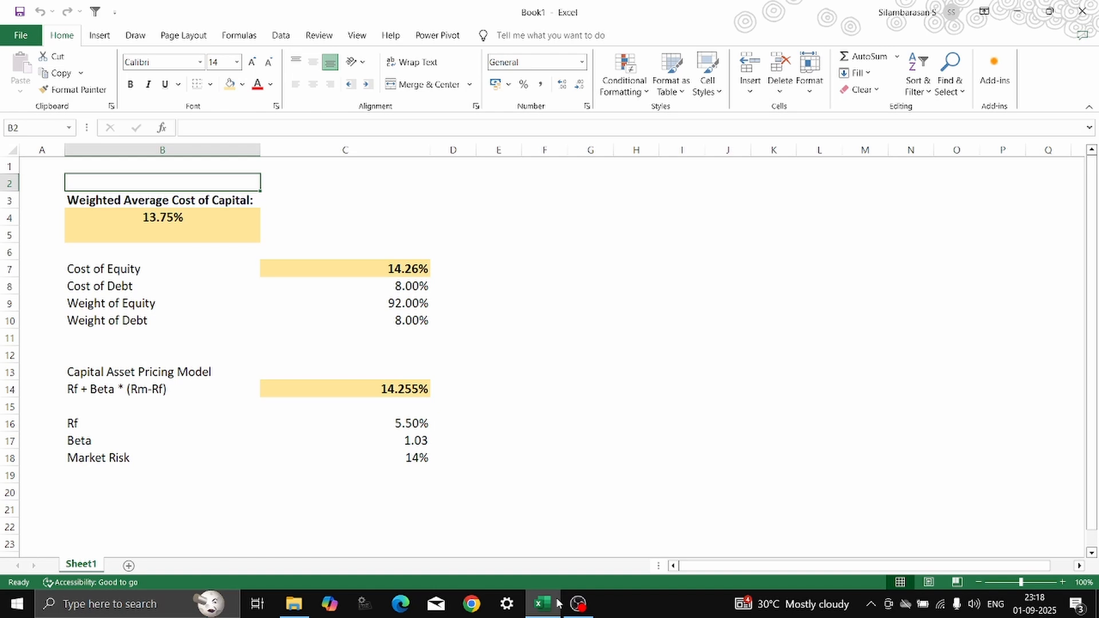
{"action": "key", "text": "ctrl+grave"}
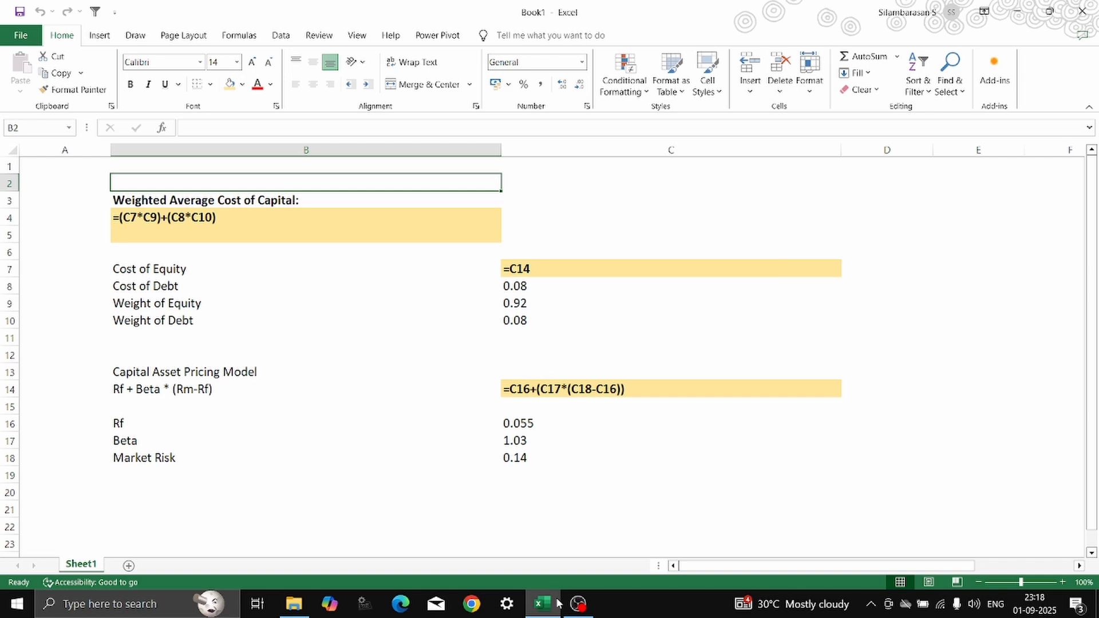
{"action": "key", "text": "ctrl+grave"}
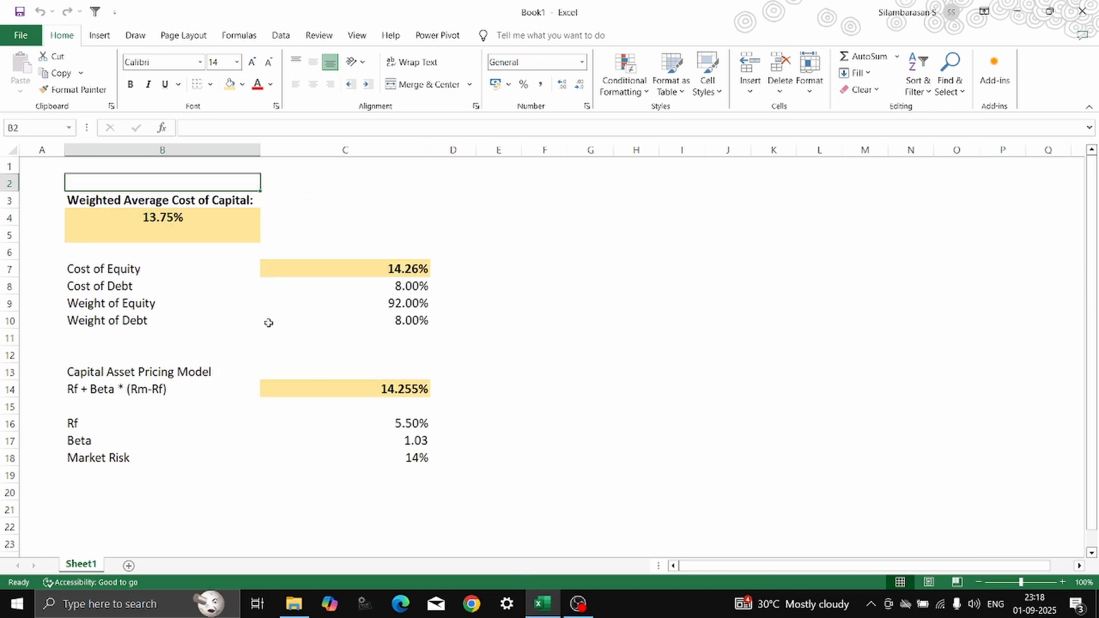
Trace the precedents of the Weighted Average Cost of Capital in B4 and remove the tracer arrows.
{"action": "left_click", "coordinate": [204, 219]}
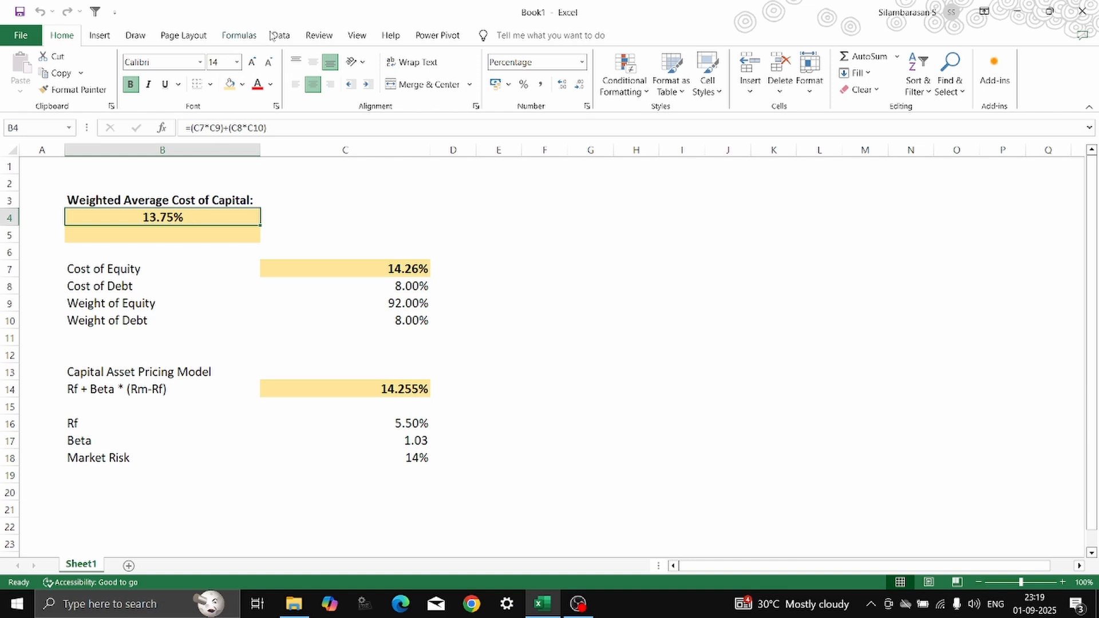
{"action": "left_click", "coordinate": [239, 36]}
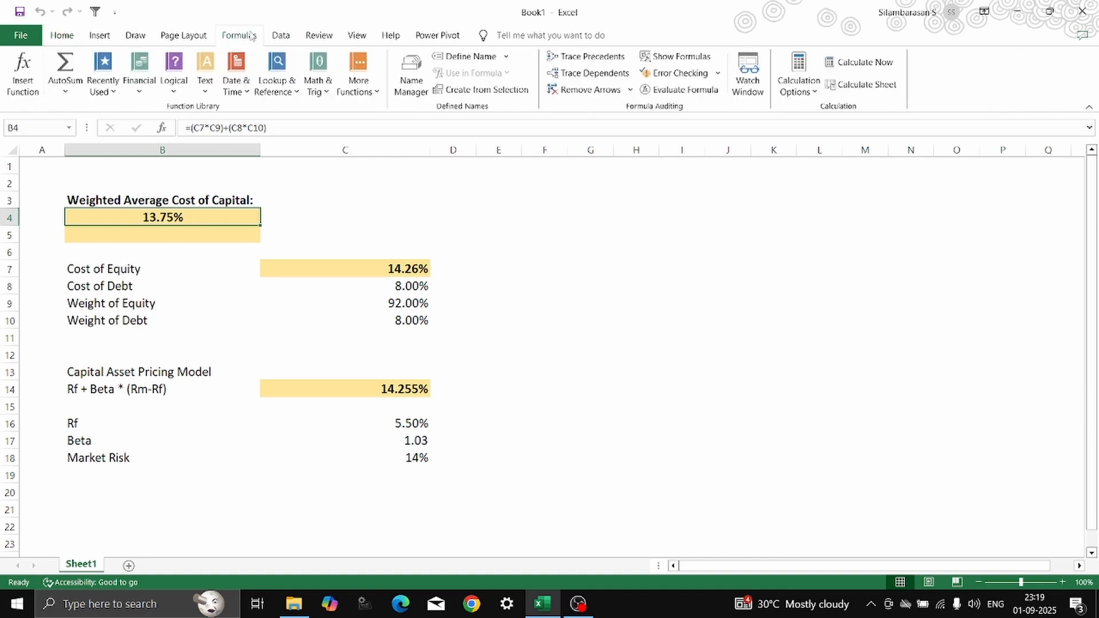
{"action": "left_click", "coordinate": [579, 54]}
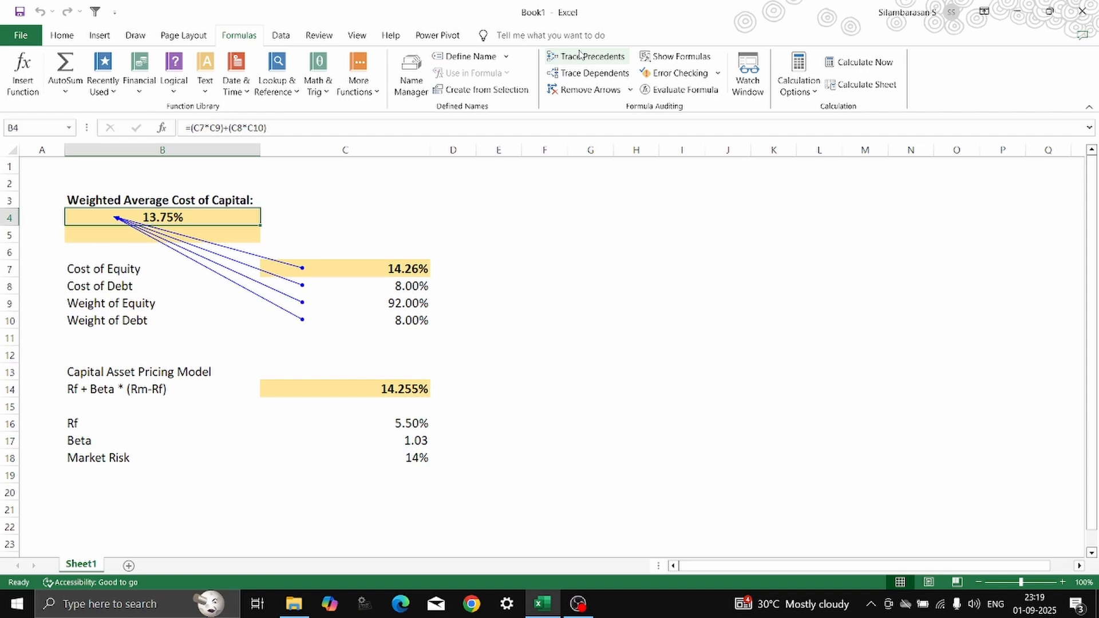
{"action": "left_click", "coordinate": [584, 92]}
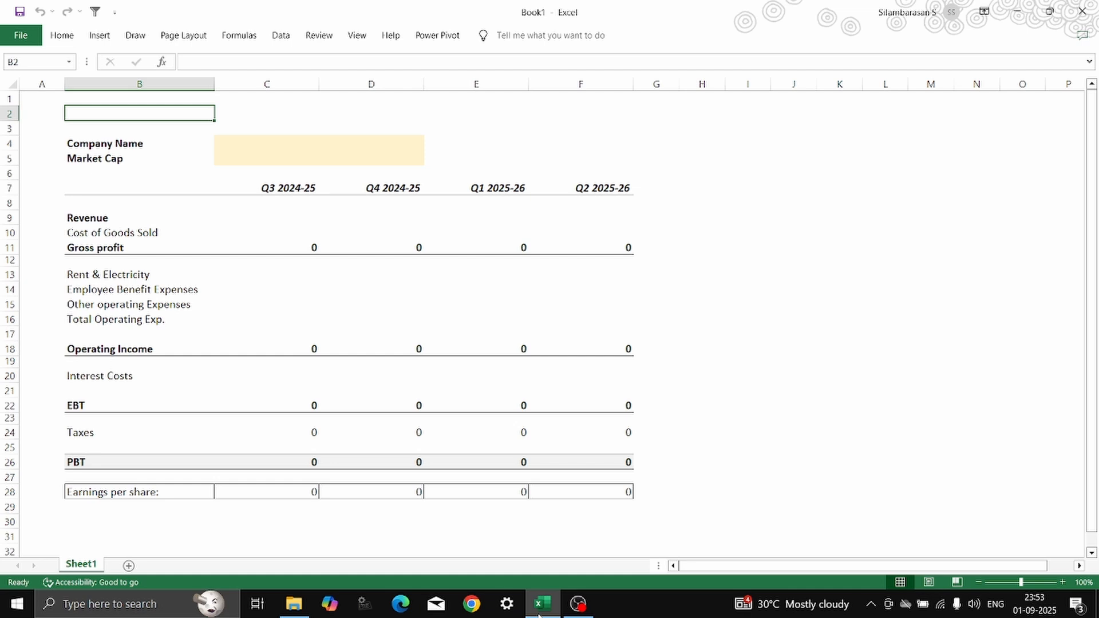
Save the blank income statement workbook as an Excel Template named Financial Model in the Custom Office Templates folder.
{"action": "key", "text": "F12"}
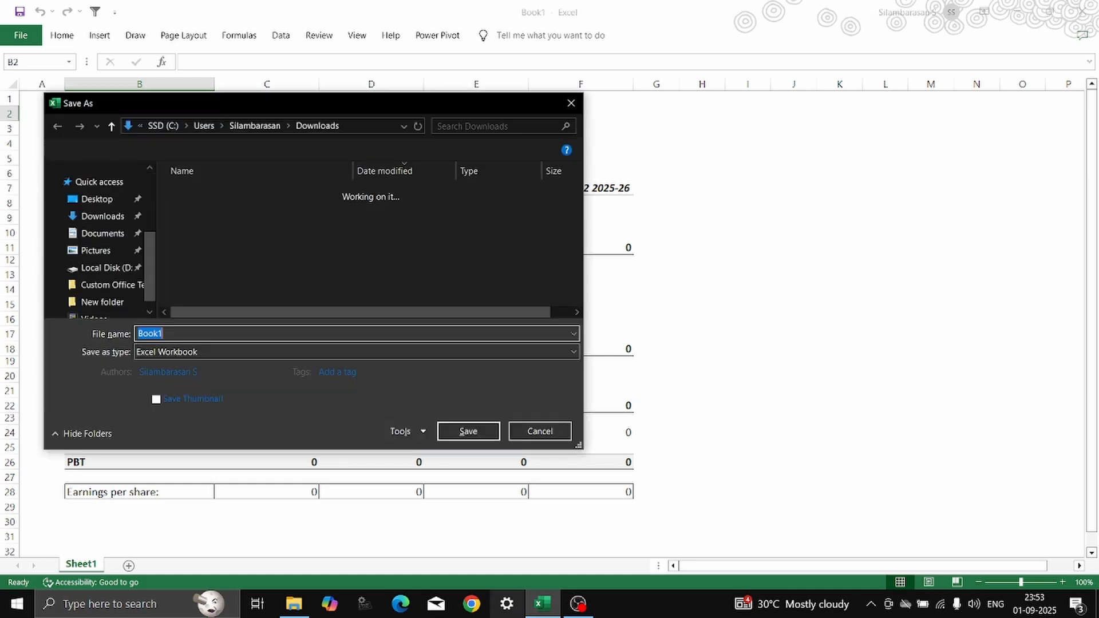
{"action": "left_click", "coordinate": [169, 352]}
{"action": "left_click", "coordinate": [195, 108]}
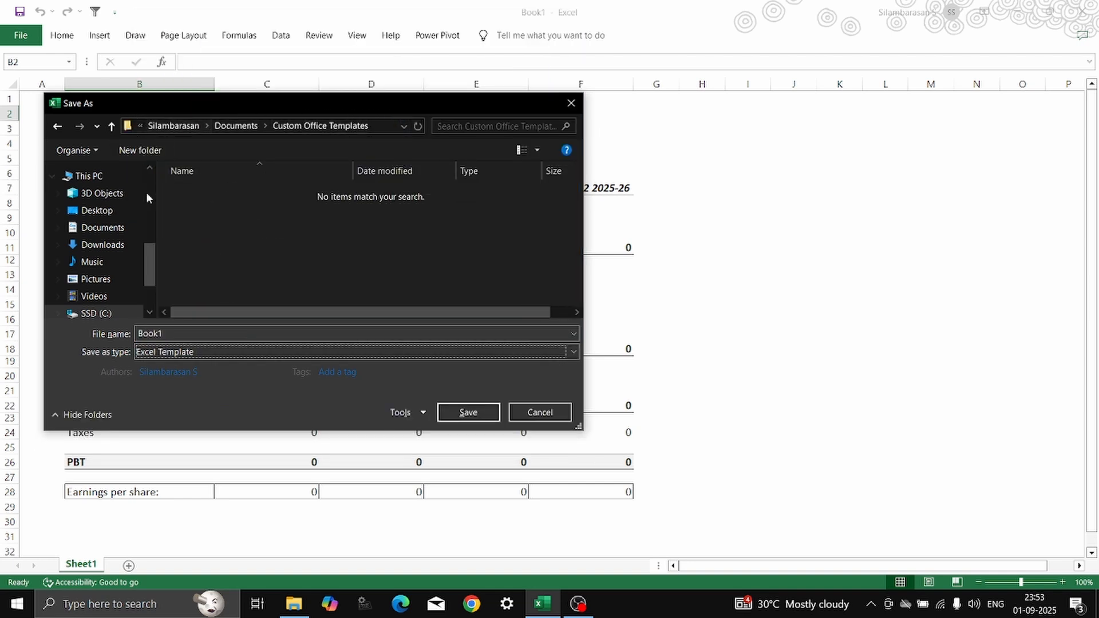
{"action": "double_click", "coordinate": [296, 333]}
{"action": "type", "text": "Fin"}
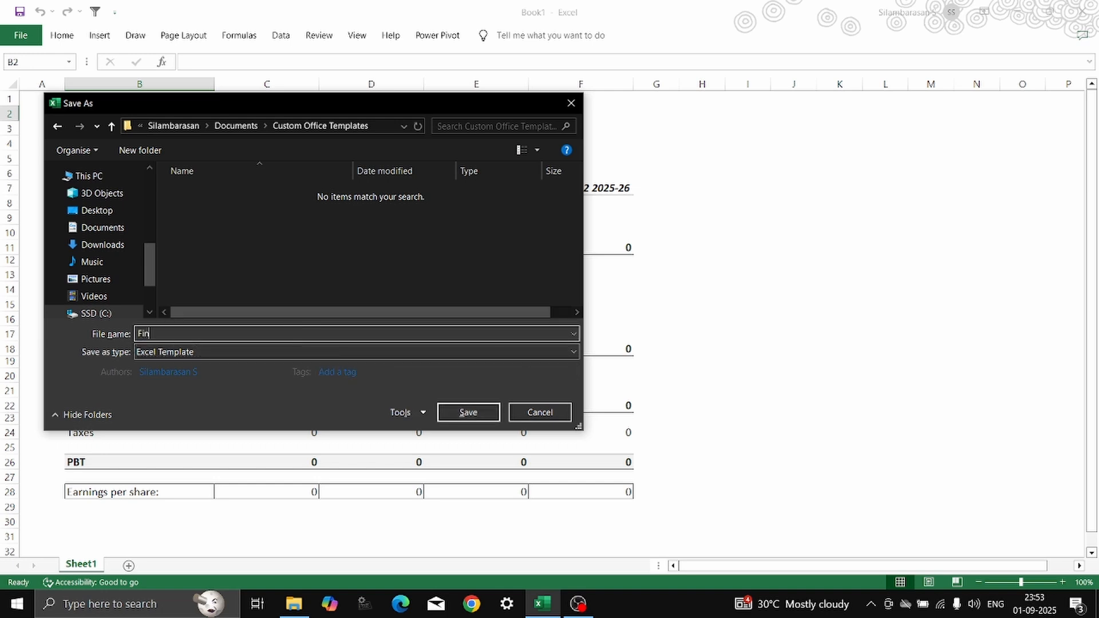
{"action": "type", "text": "ancial Model"}
{"action": "left_click", "coordinate": [462, 415]}
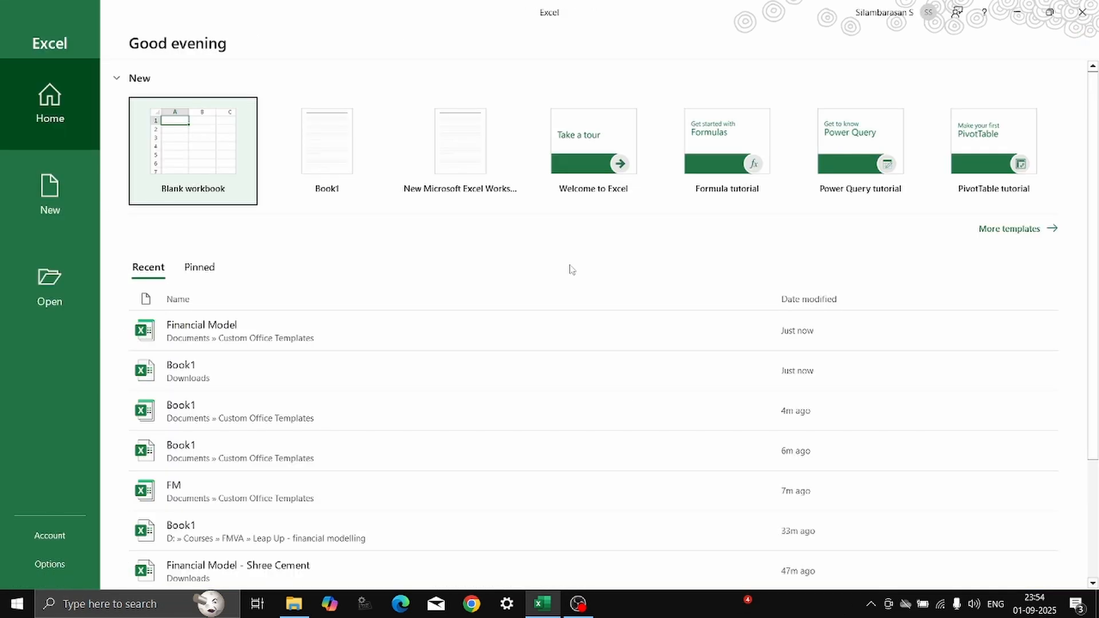
Create a new workbook from the personal Financial Model template.
{"action": "left_click", "coordinate": [992, 230]}
{"action": "left_click", "coordinate": [212, 260]}
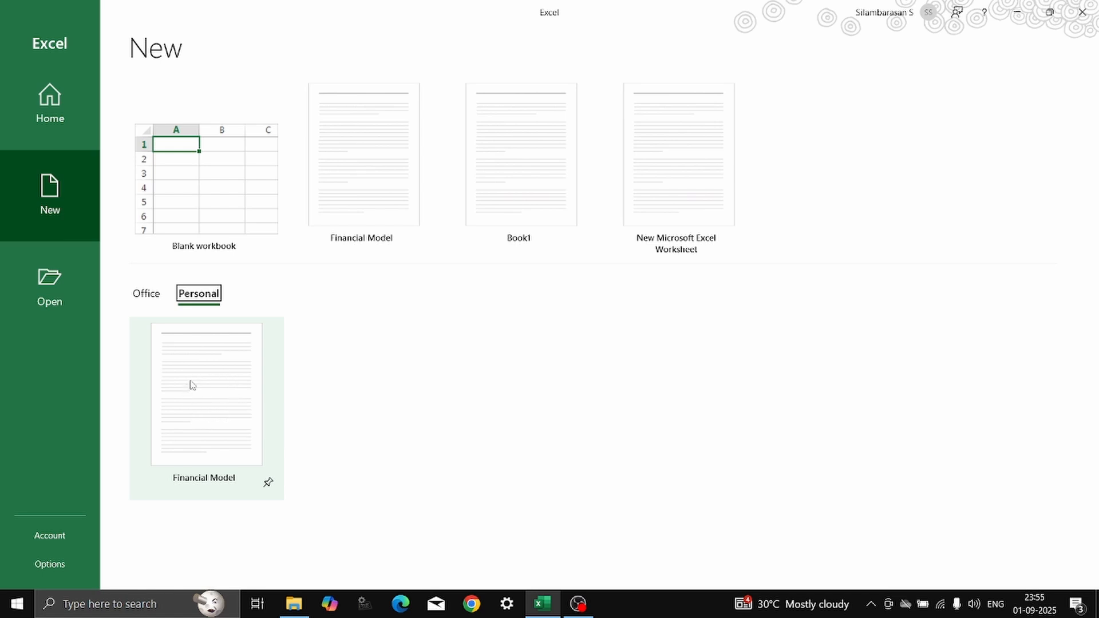
{"action": "left_click", "coordinate": [215, 371]}
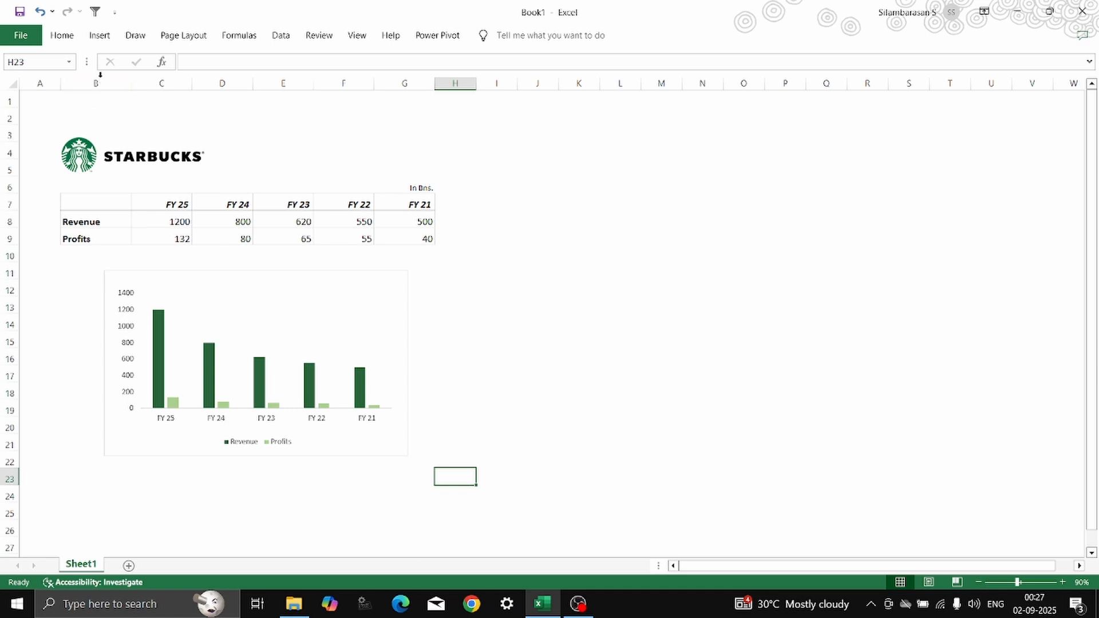
Add the Camera command from All Commands to the Quick Access Toolbar for all documents.
{"action": "left_click", "coordinate": [117, 16]}
{"action": "left_click", "coordinate": [136, 275]}
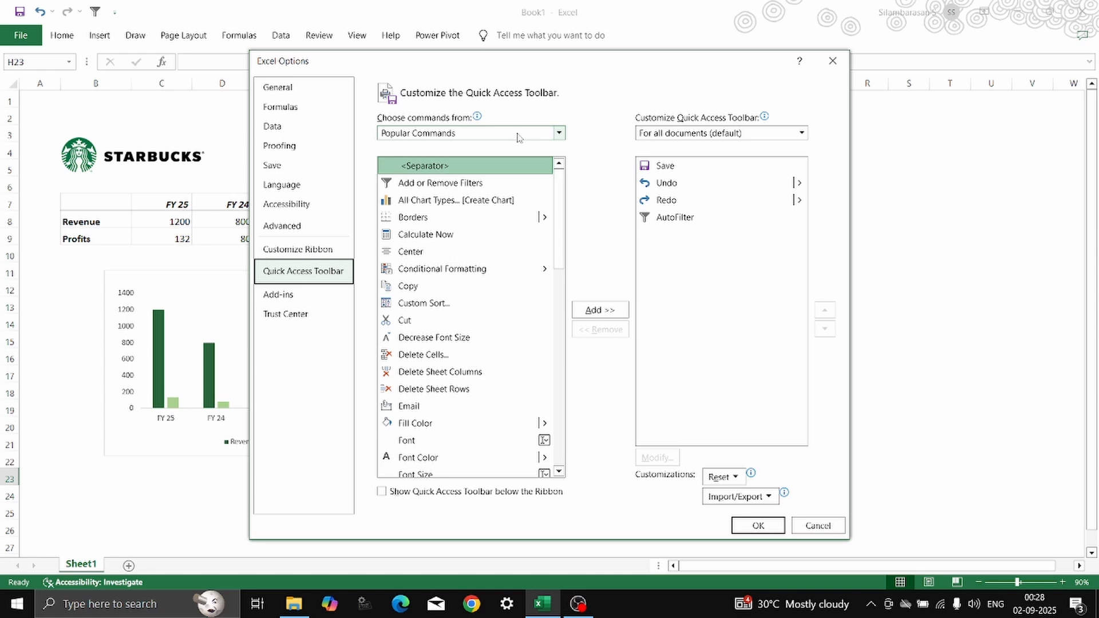
{"action": "left_click", "coordinate": [519, 137]}
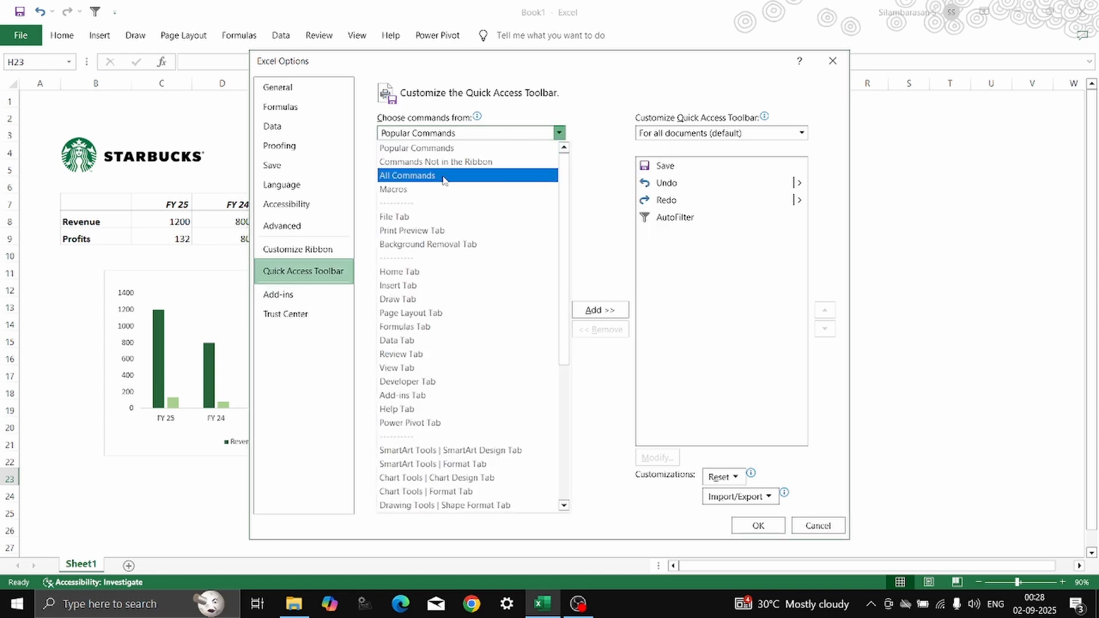
{"action": "key", "text": "Escape"}
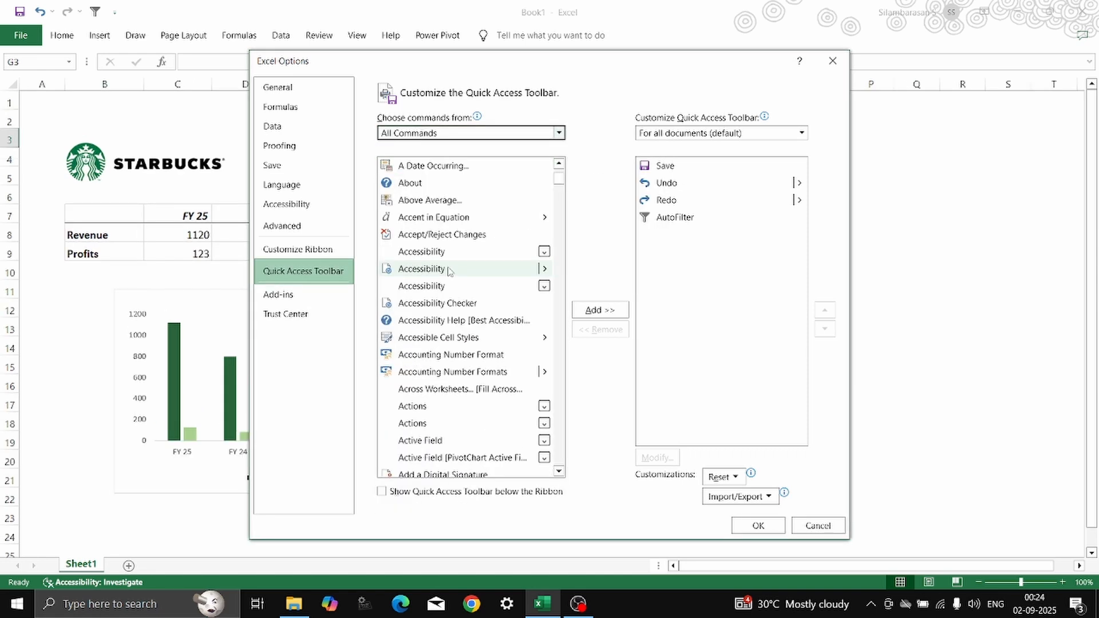
{"action": "scroll", "coordinate": [450, 270], "scroll_direction": "down", "scroll_amount": 12}
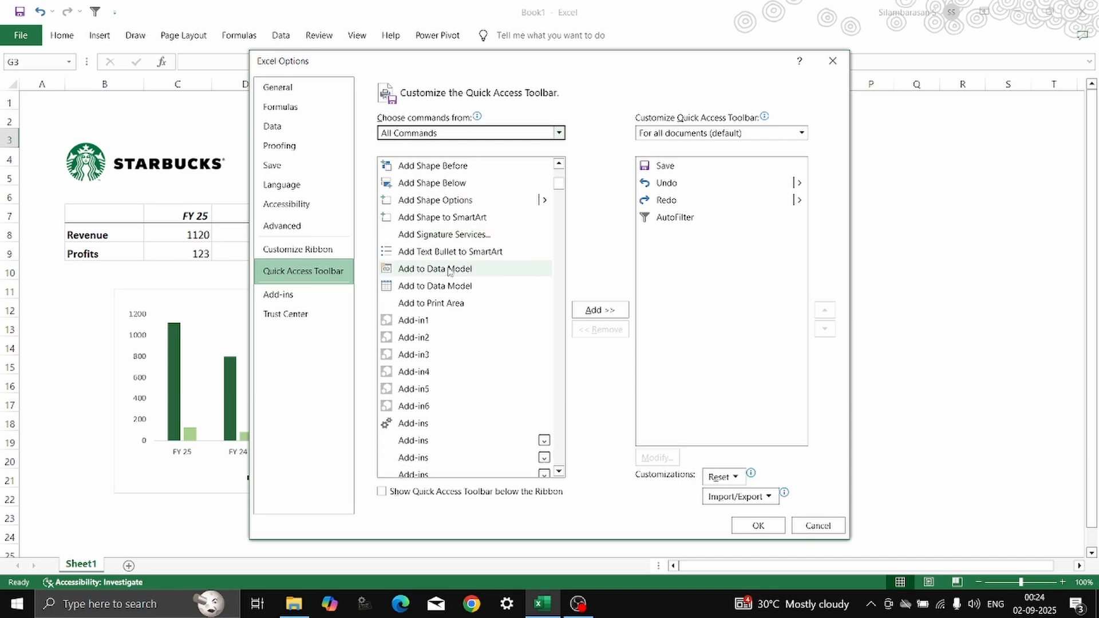
{"action": "scroll", "coordinate": [449, 271], "scroll_direction": "down", "scroll_amount": 20}
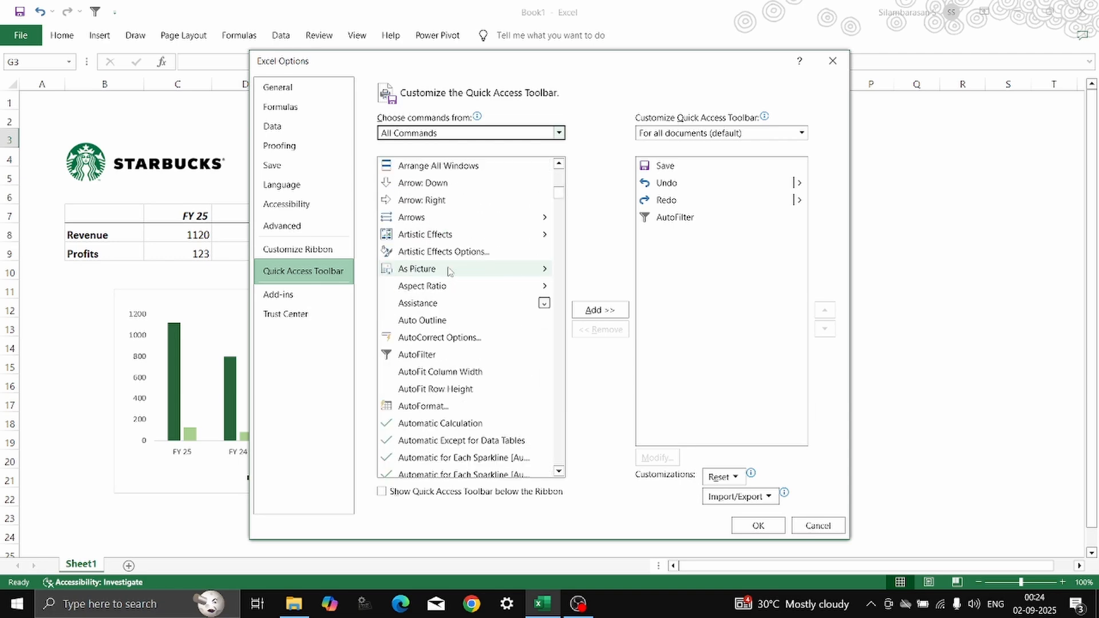
{"action": "scroll", "coordinate": [450, 271], "scroll_direction": "down", "scroll_amount": 20}
{"action": "left_click", "coordinate": [413, 234]}
{"action": "left_click", "coordinate": [600, 309]}
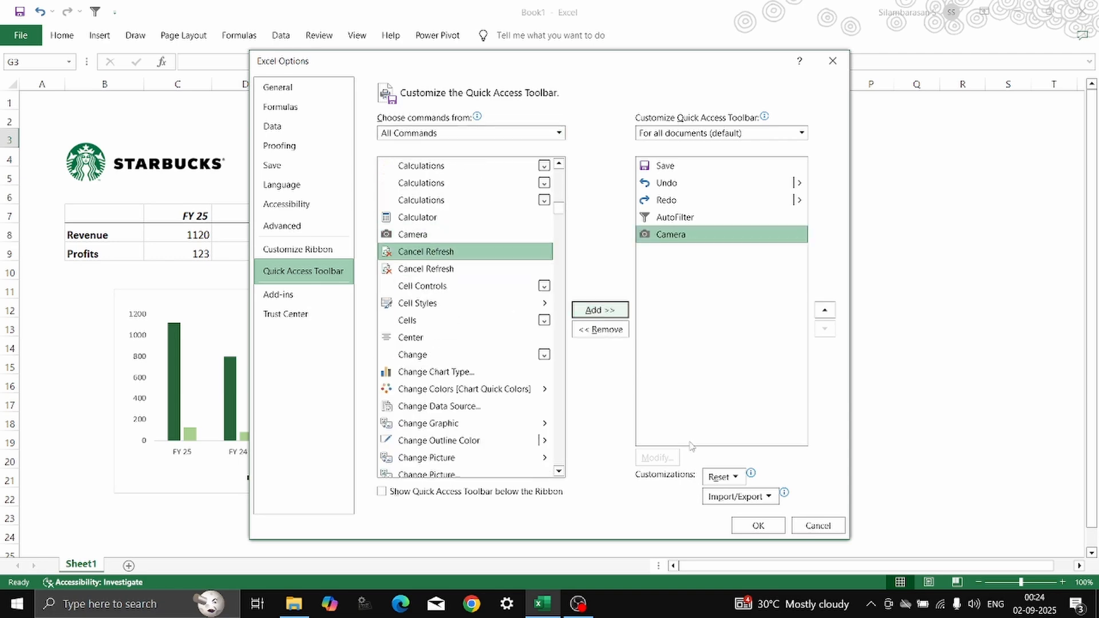
{"action": "left_click", "coordinate": [759, 525]}
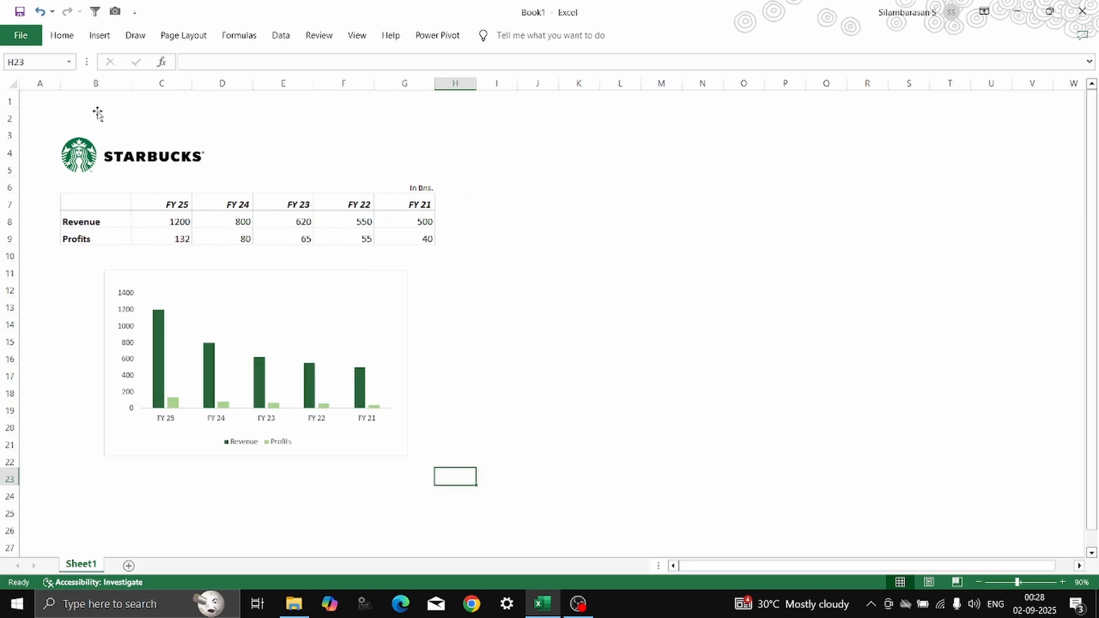
Capture the Starbucks table and chart in A1:H23 with the Camera and position the linked picture beside them, starting around J2.
{"action": "left_click_drag", "start_coordinate": [29, 98], "coordinate": [474, 485]}
{"action": "left_click", "coordinate": [115, 11]}
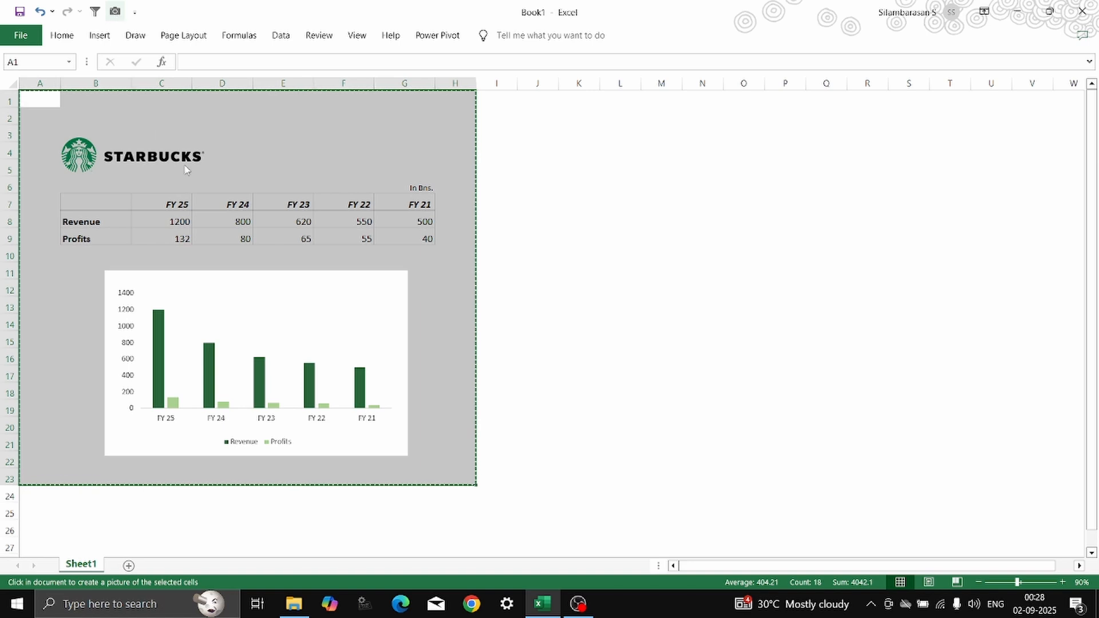
{"action": "left_click", "coordinate": [606, 149]}
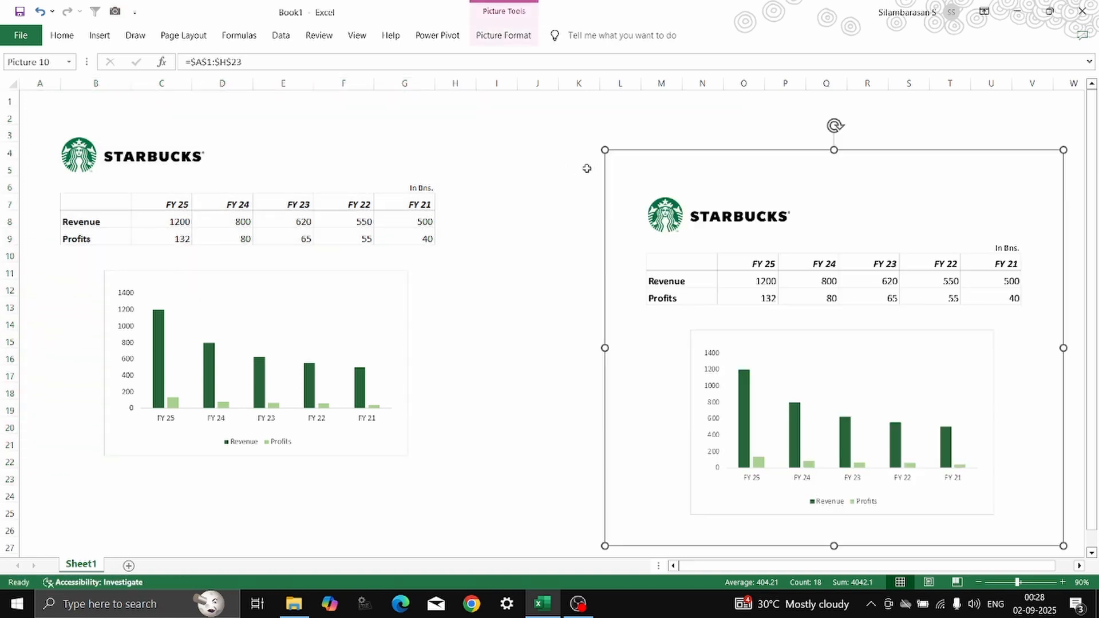
{"action": "left_click_drag", "start_coordinate": [772, 244], "coordinate": [711, 209]}
{"action": "left_click", "coordinate": [501, 166]}
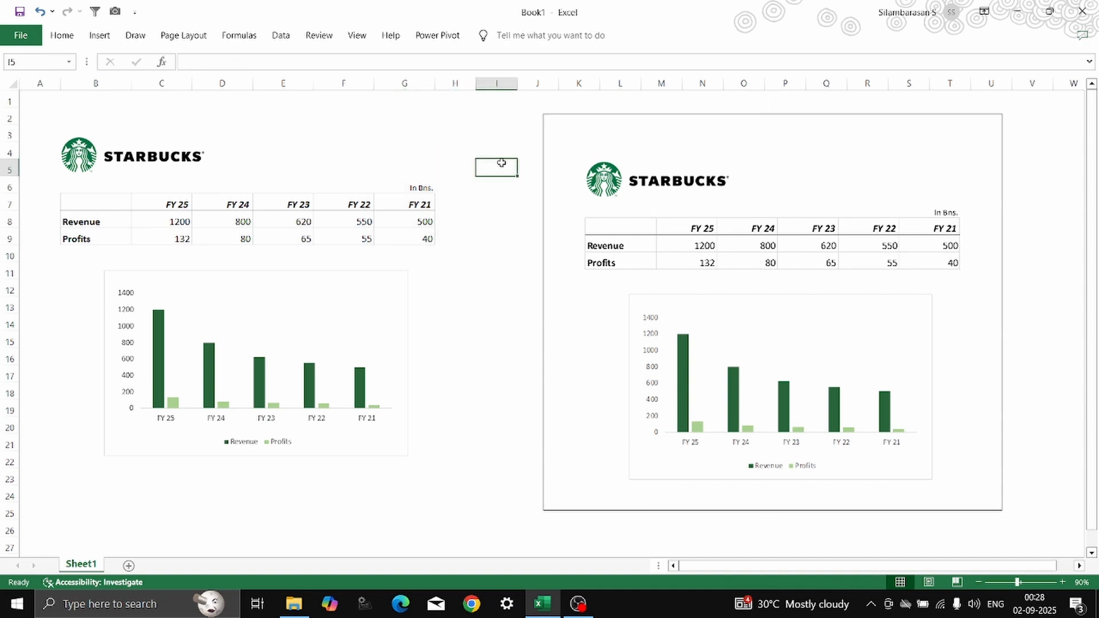
{"action": "left_click", "coordinate": [485, 183]}
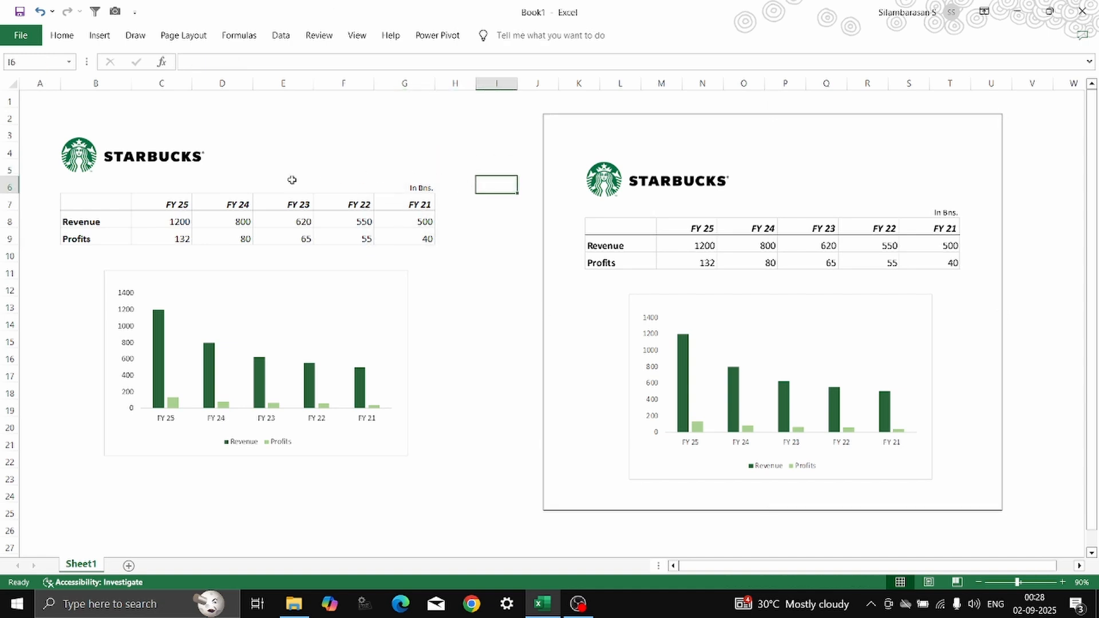
Set the FY 25 Revenue in C8 of the source table to 2000.
{"action": "left_click", "coordinate": [189, 218]}
{"action": "type", "text": "2000"}
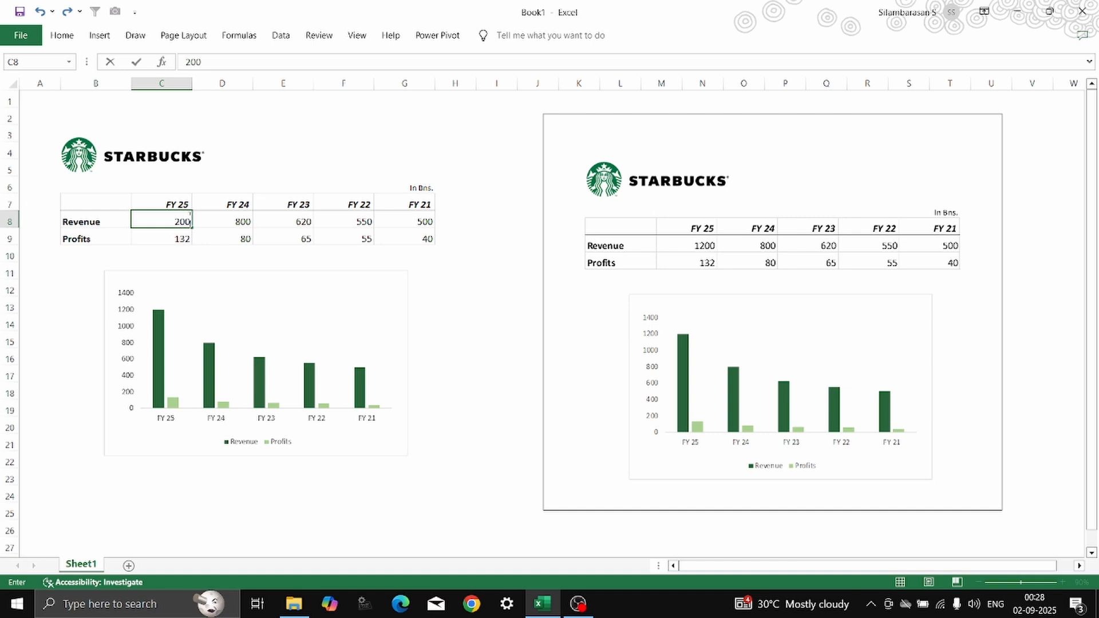
{"action": "key", "text": "Return"}
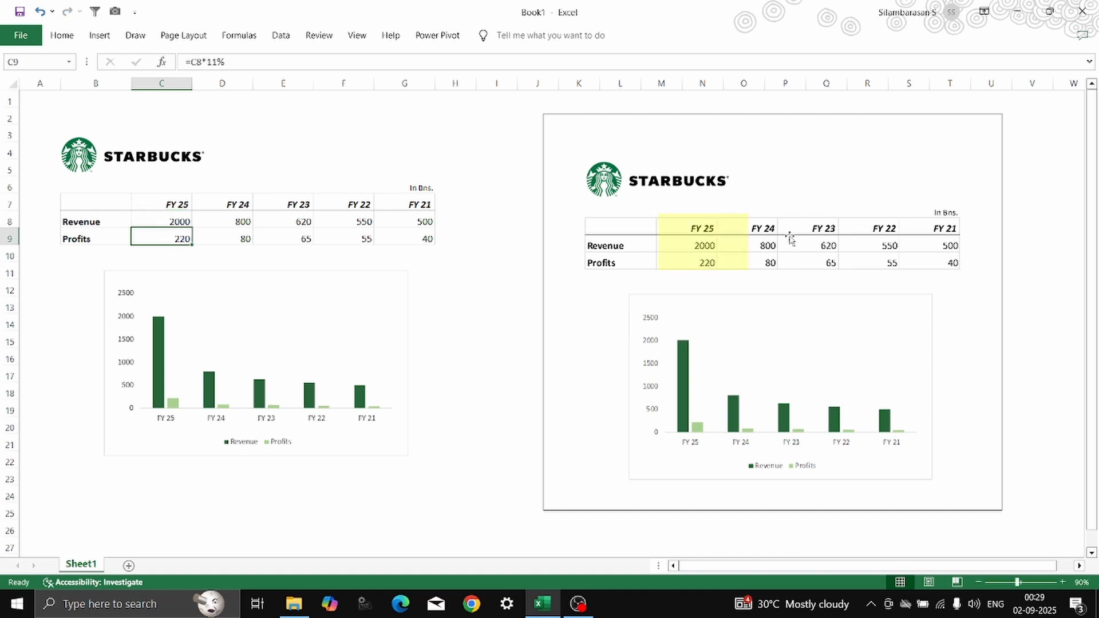
Copy the linked camera picture of the Starbucks data and deselect it.
{"action": "left_click", "coordinate": [800, 238]}
{"action": "right_click", "coordinate": [800, 238]}
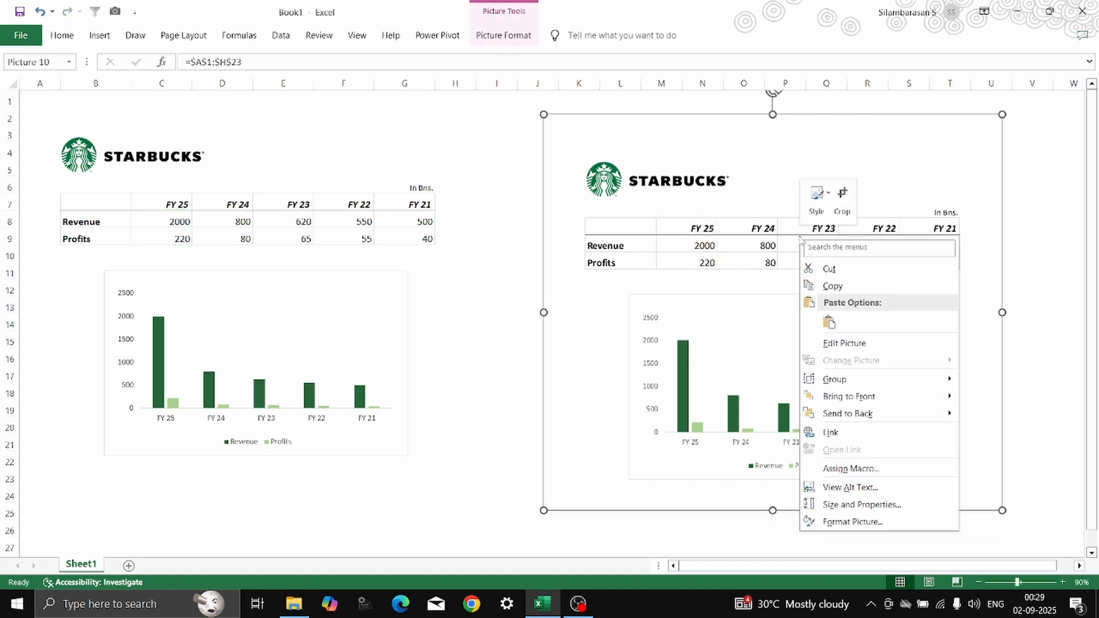
{"action": "left_click", "coordinate": [825, 289]}
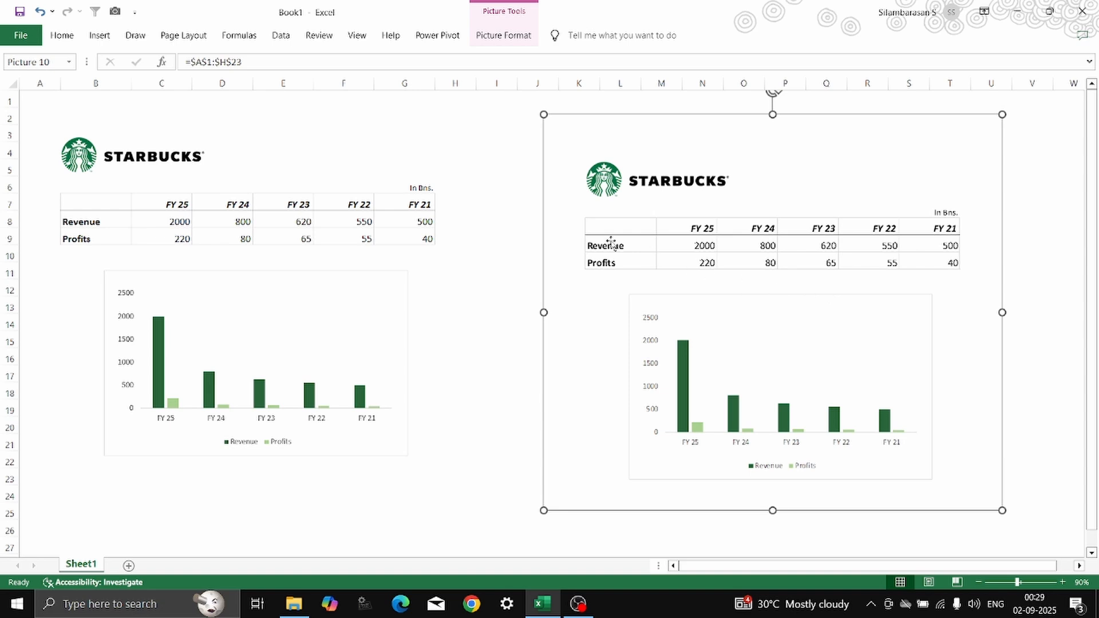
{"action": "left_click", "coordinate": [483, 221]}
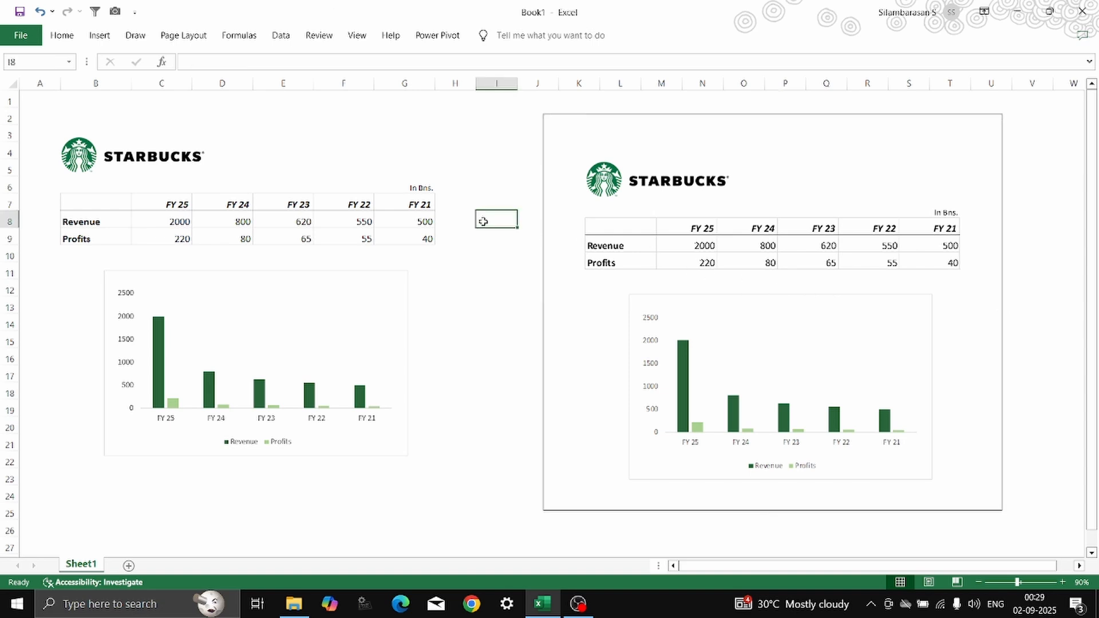